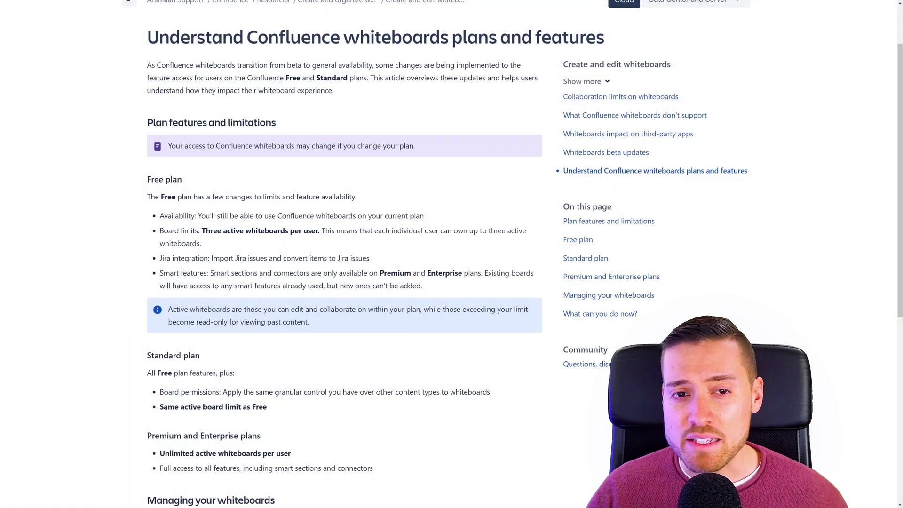
# Step: Scroll through the plans article comparing Free, Standard and Premium whiteboard limits
pyautogui.scroll(2, 166, 183)
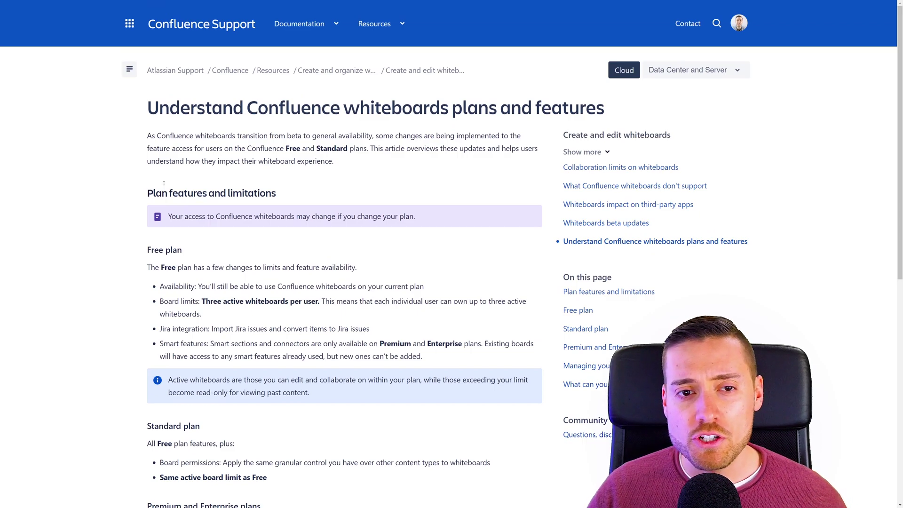
pyautogui.scroll(-1, 163, 182)
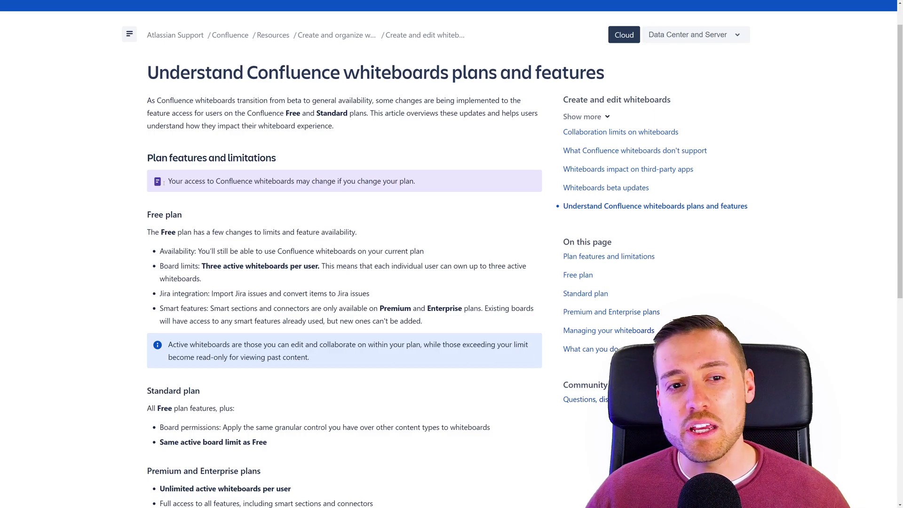
pyautogui.scroll(-1, 155, 206)
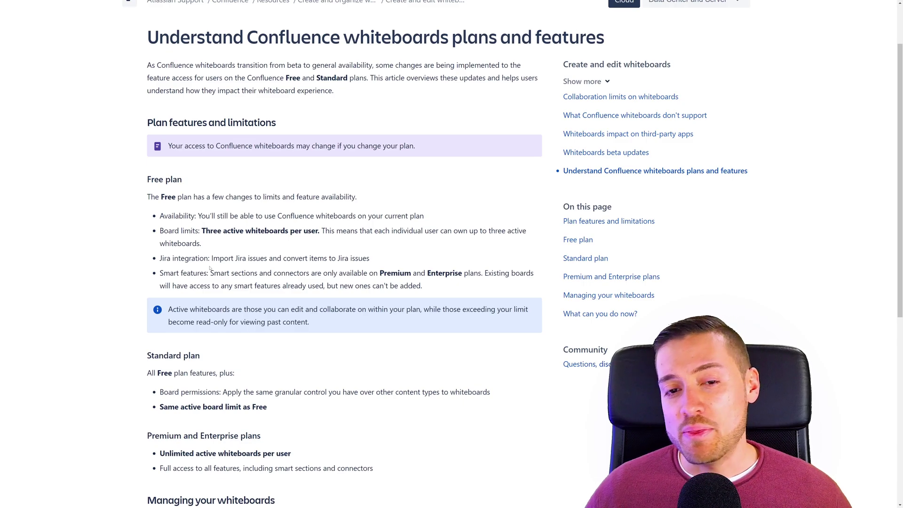
pyautogui.scroll(-2, 304, 324)
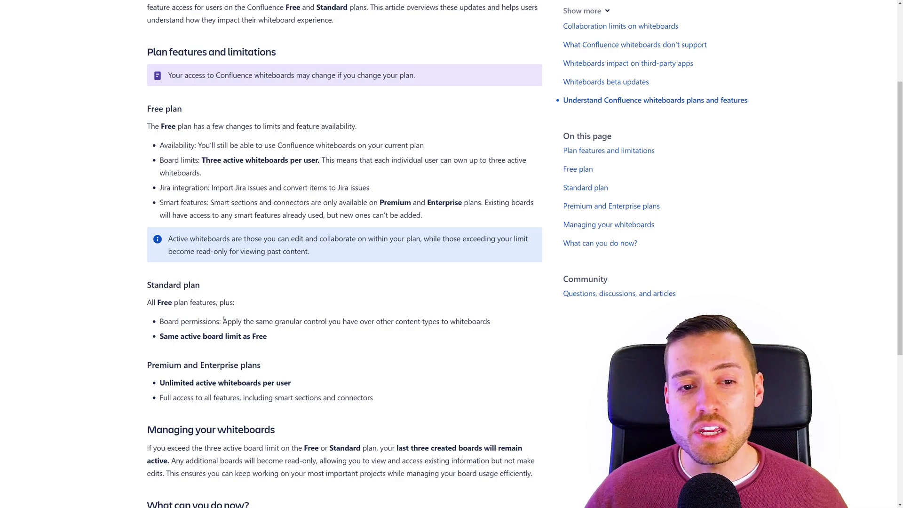
pyautogui.scroll(-2, 224, 321)
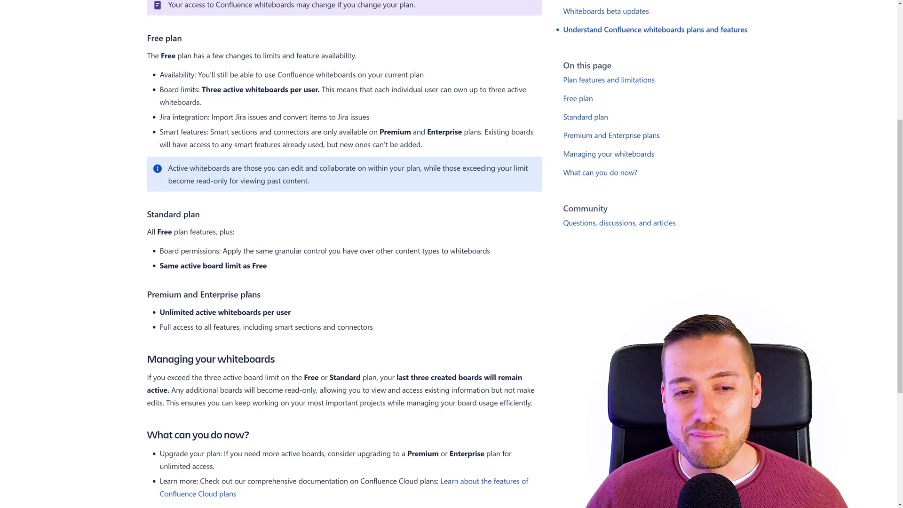
pyautogui.scroll(3, 349, 307)
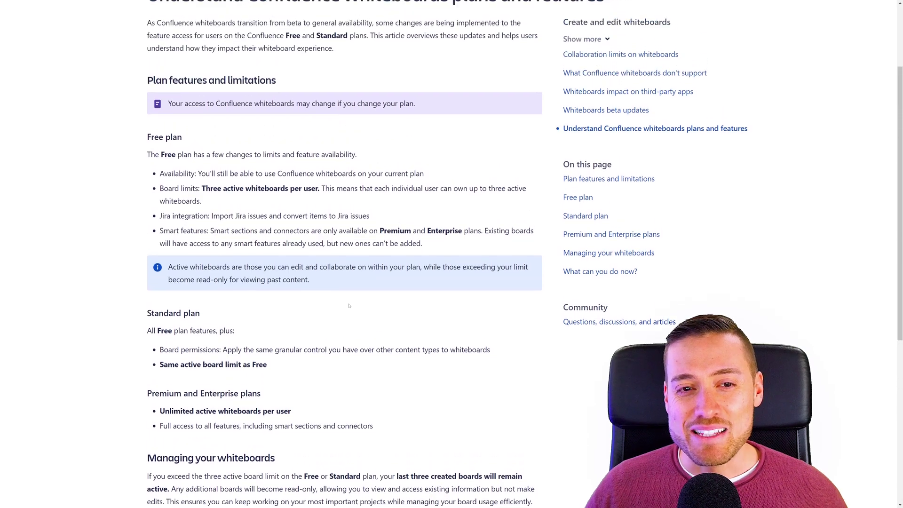
pyautogui.scroll(2, 349, 306)
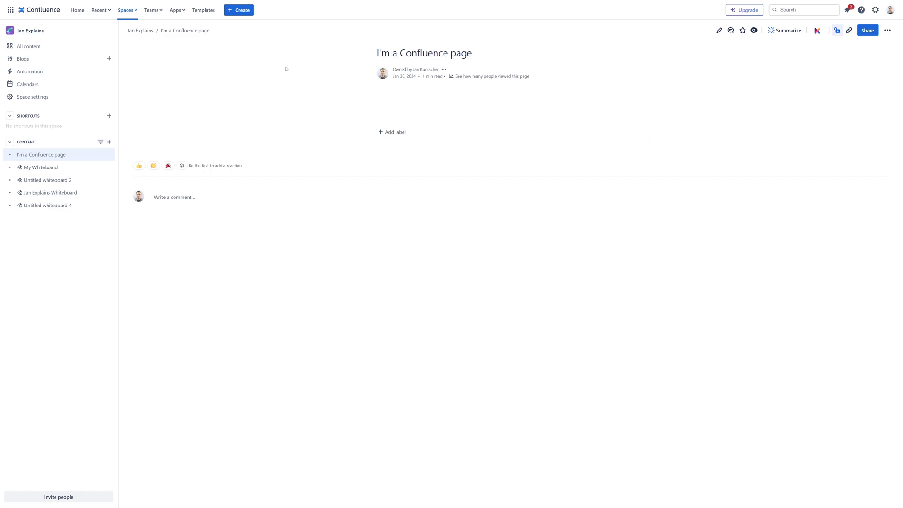
# Step: Add a new Whiteboard to the space from the + beside Content in the sidebar
pyautogui.click(243, 13)
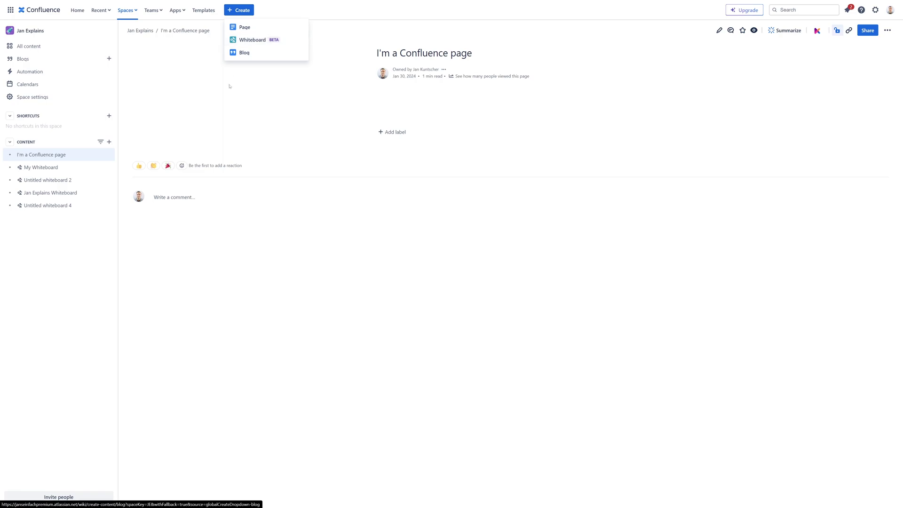
pyautogui.click(231, 98)
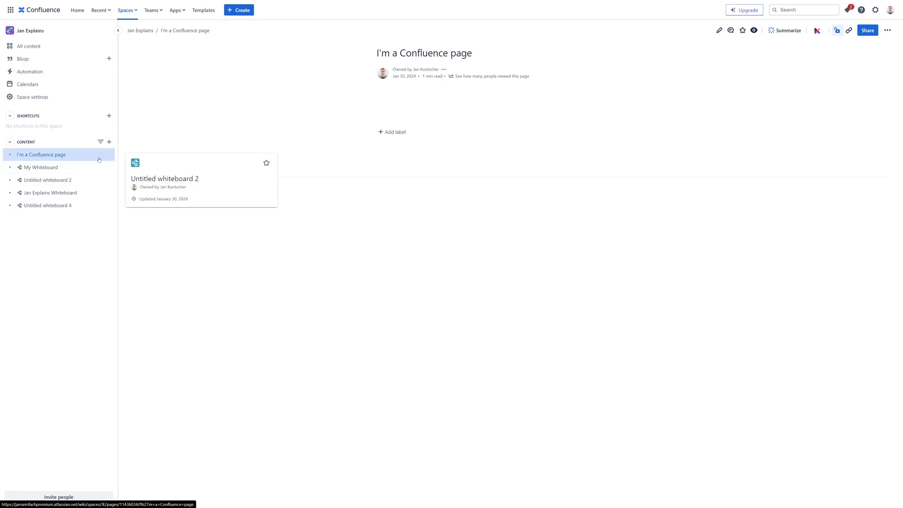
pyautogui.moveTo(87, 158)
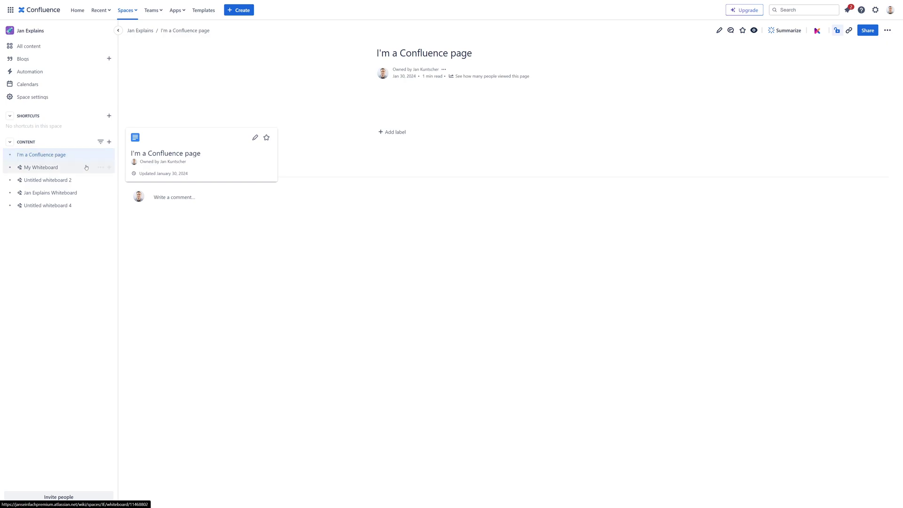
pyautogui.moveTo(87, 174)
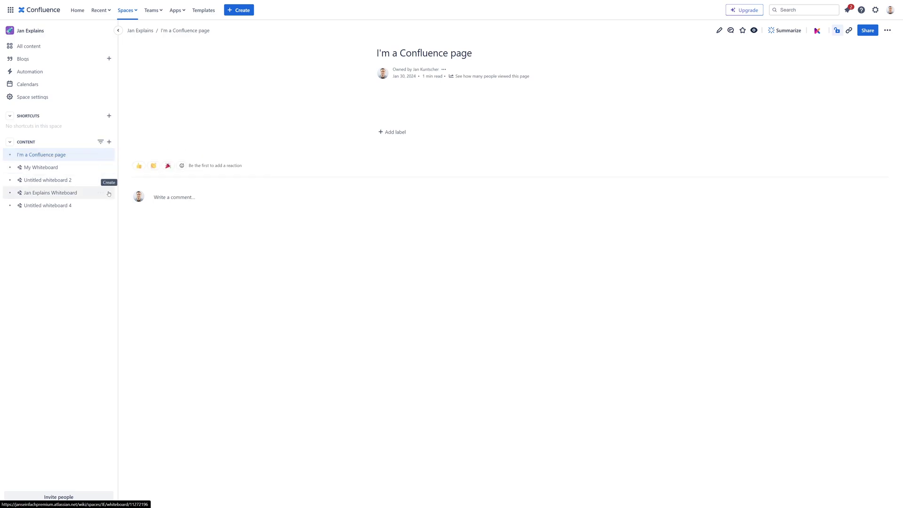
pyautogui.click(110, 155)
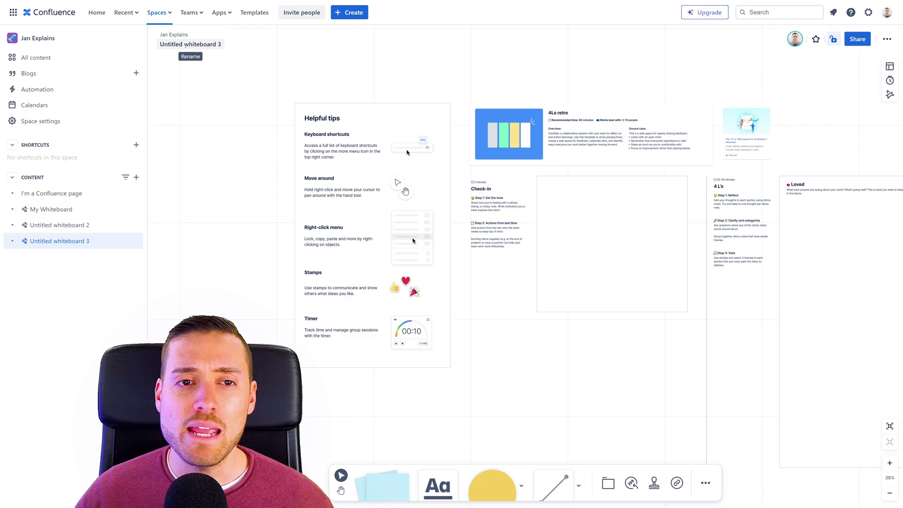
# Step: Rename the whiteboard to 'Jan Explains Whiteboard'
pyautogui.click(191, 44)
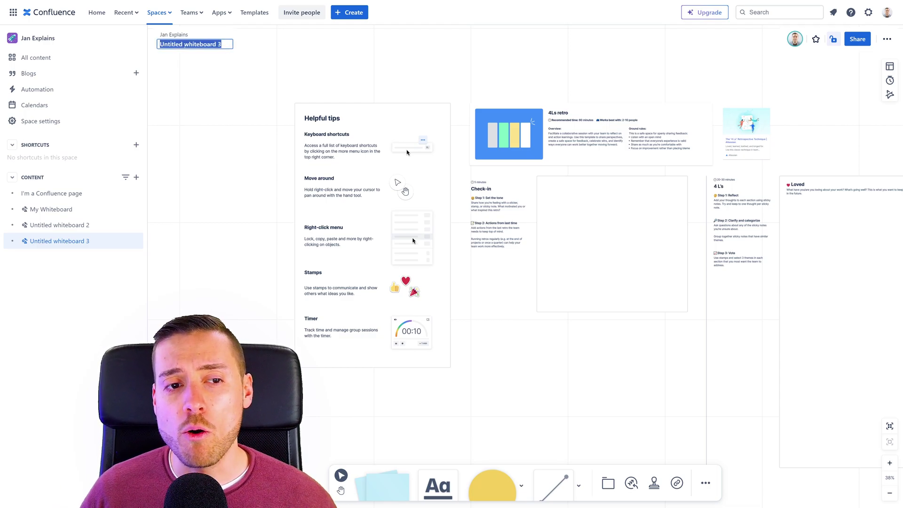
pyautogui.write('Jan')
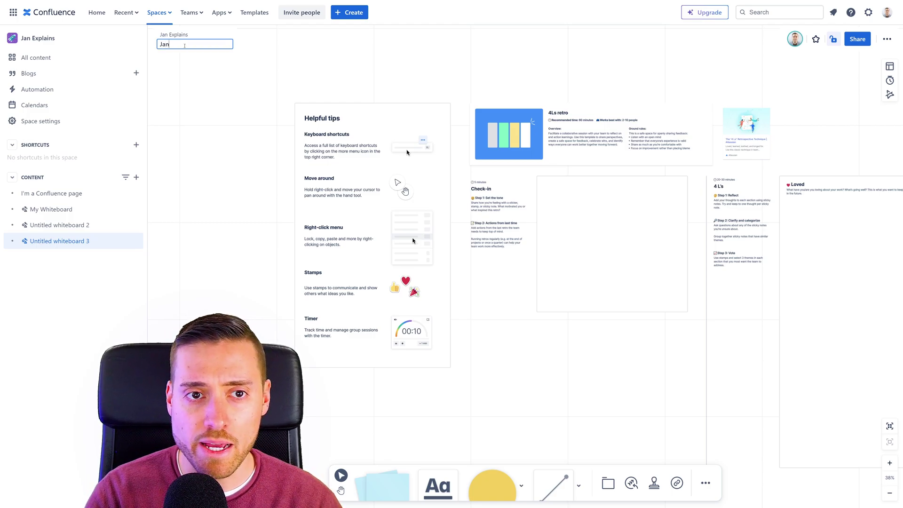
pyautogui.write(' Explains Whiteboard')
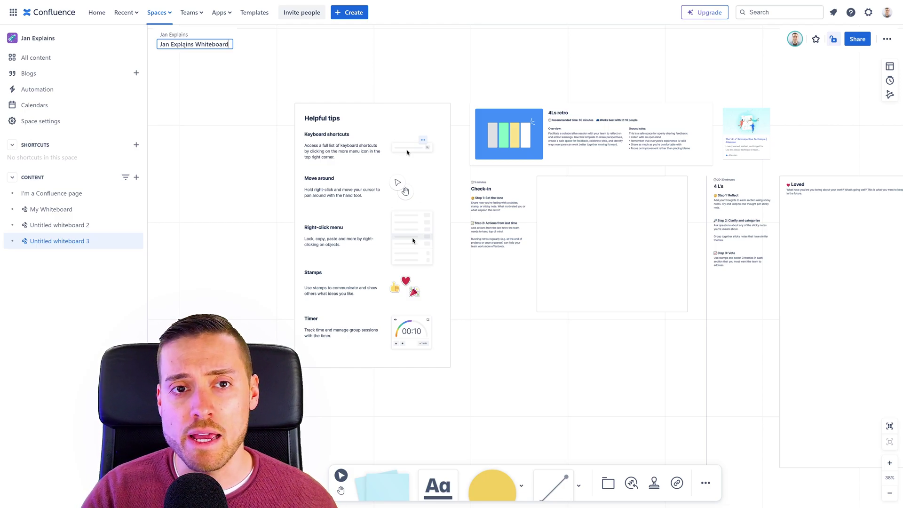
pyautogui.press('Return')
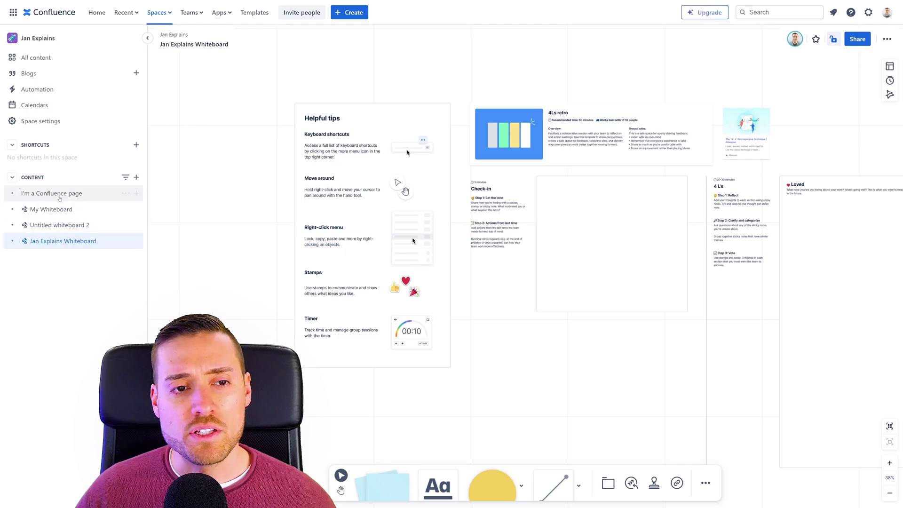
pyautogui.moveTo(42, 197)
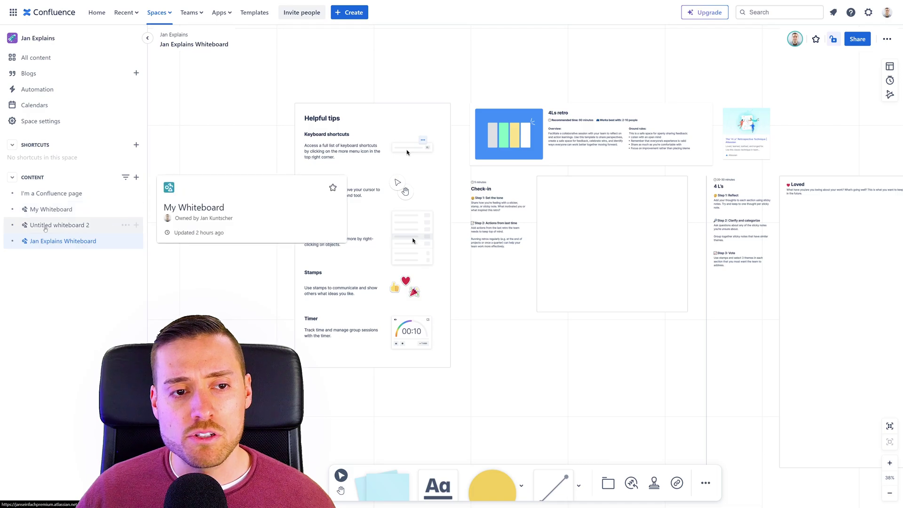
pyautogui.moveTo(49, 243)
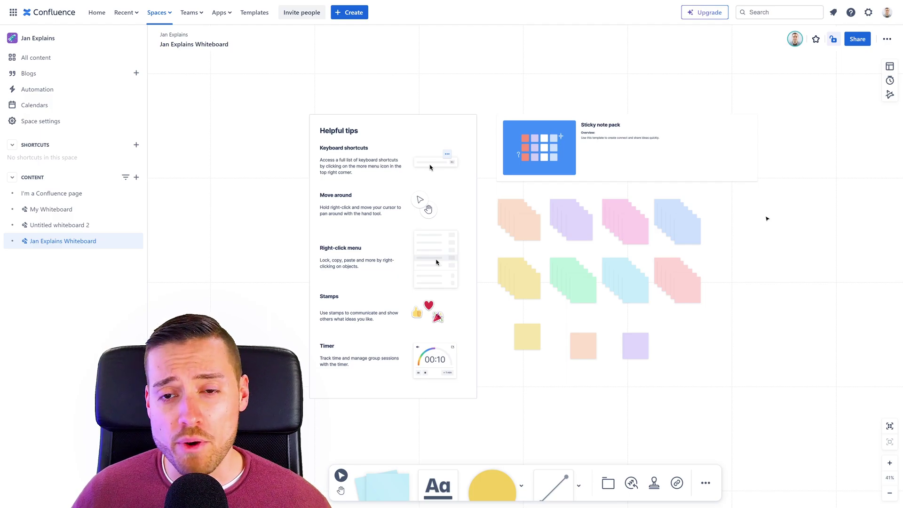
# Step: Drag a purple, a blue and a pink sticky note out of the Sticky note pack stacks
pyautogui.click(582, 224)
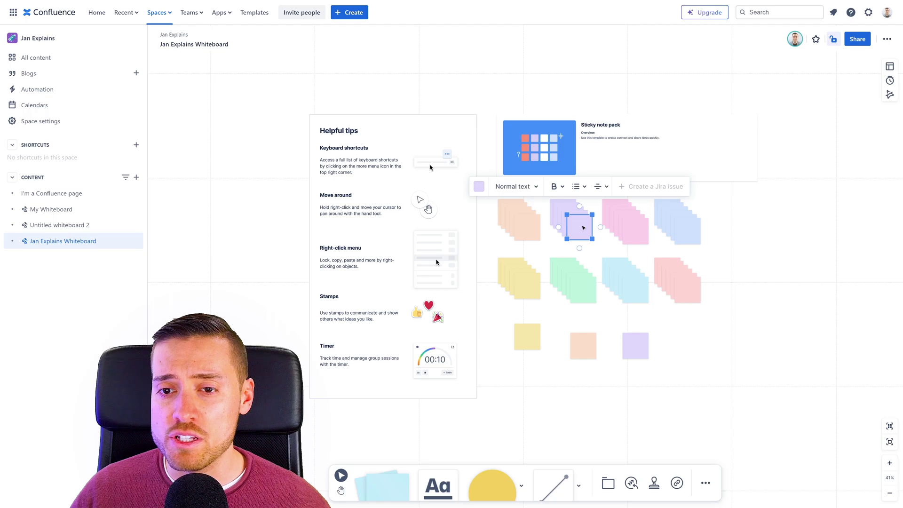
pyautogui.moveTo(583, 228); pyautogui.dragTo(679, 340)
pyautogui.moveTo(676, 221); pyautogui.dragTo(794, 244)
pyautogui.moveTo(697, 286); pyautogui.dragTo(765, 301)
pyautogui.click(729, 230)
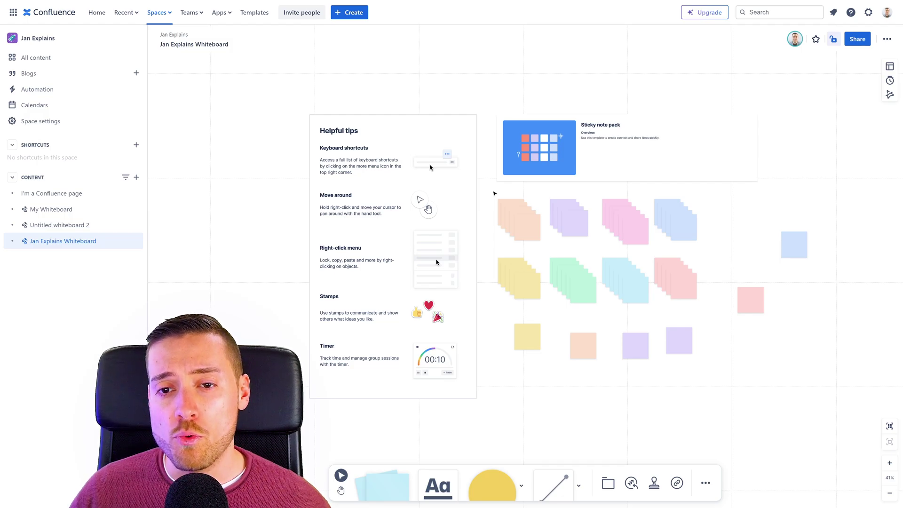
pyautogui.moveTo(492, 193); pyautogui.dragTo(492, 158)
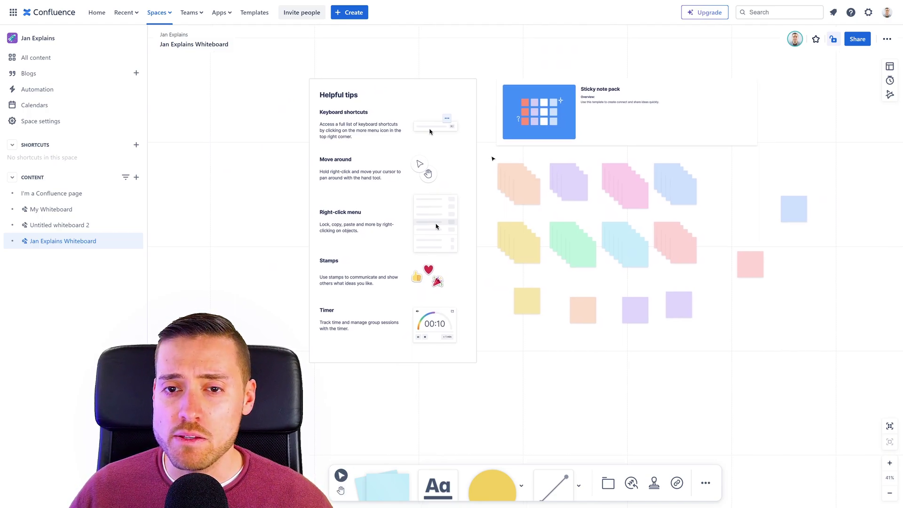
pyautogui.scroll(-4, 492, 161)
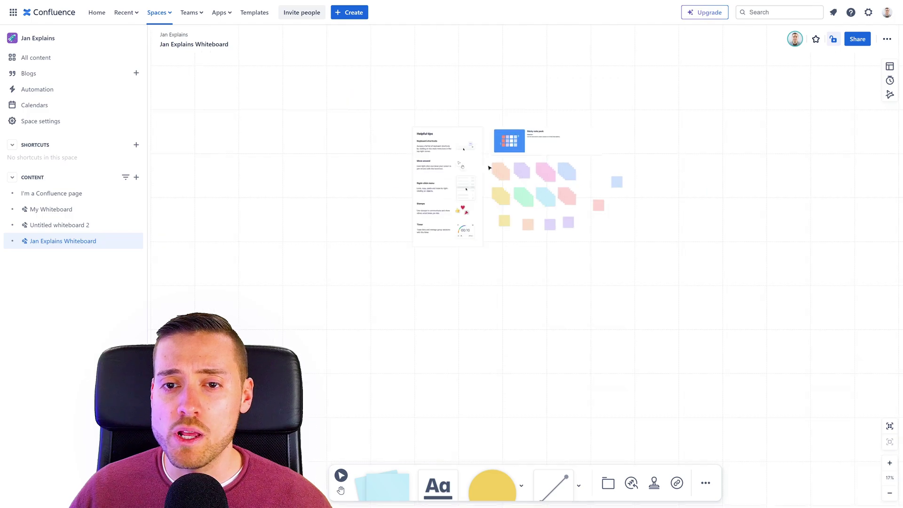
pyautogui.scroll(10, 491, 165)
pyautogui.scroll(-5, 489, 168)
pyautogui.scroll(4, 489, 167)
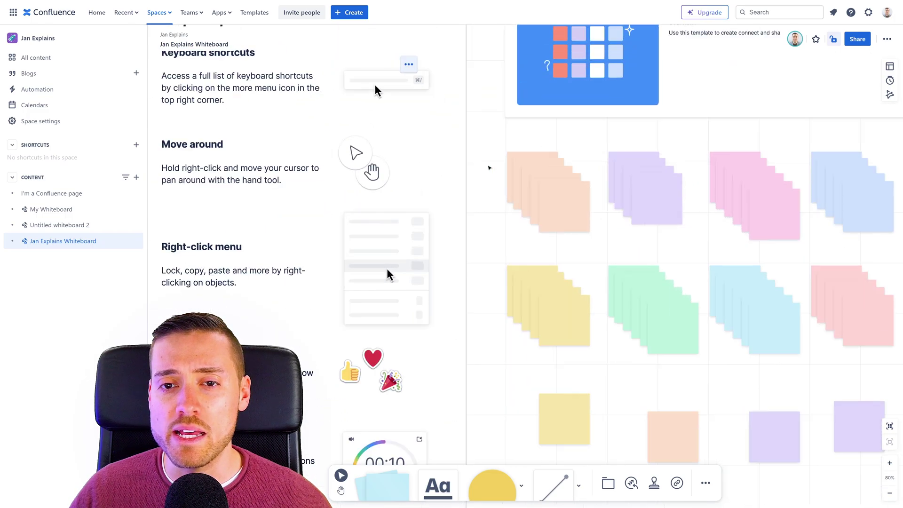
pyautogui.scroll(-4, 489, 168)
pyautogui.scroll(3, 489, 168)
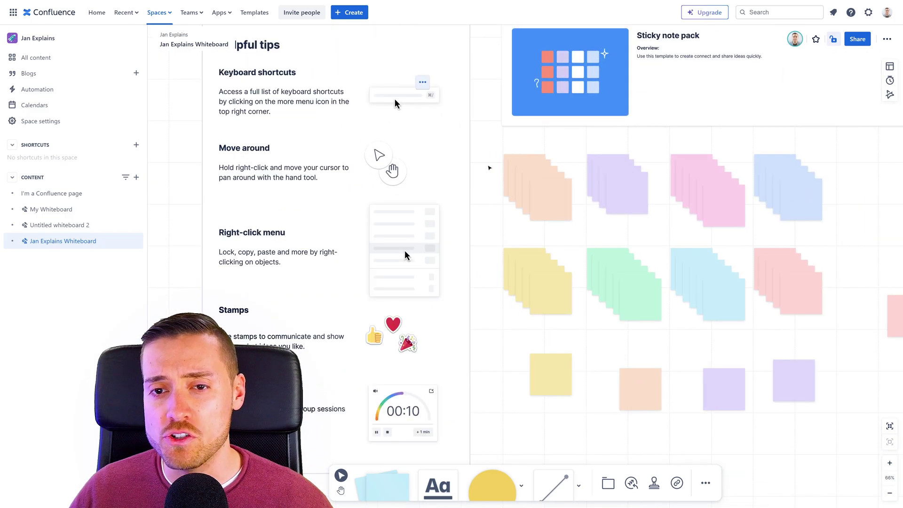
pyautogui.scroll(-6, 470, 197)
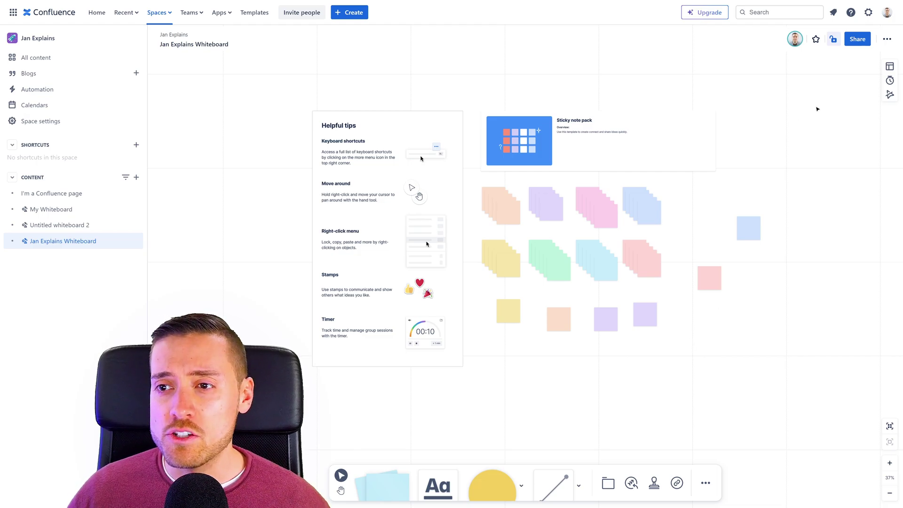
# Step: Apply the Disruptive brainstorm template to the whiteboard
pyautogui.click(889, 66)
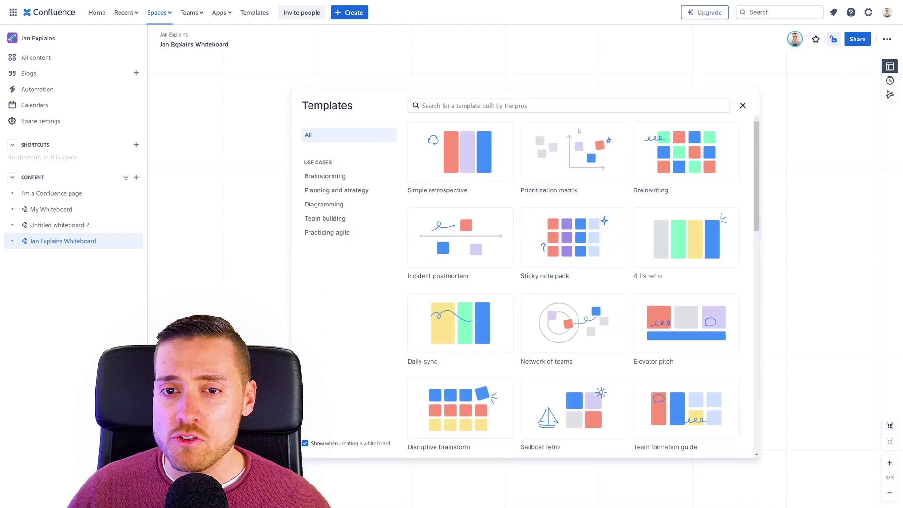
pyautogui.click(742, 104)
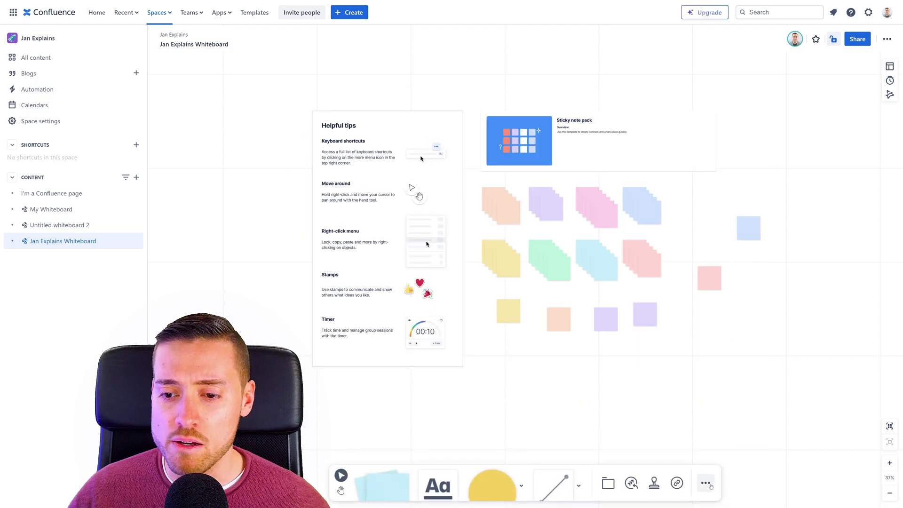
pyautogui.click(705, 483)
pyautogui.click(663, 379)
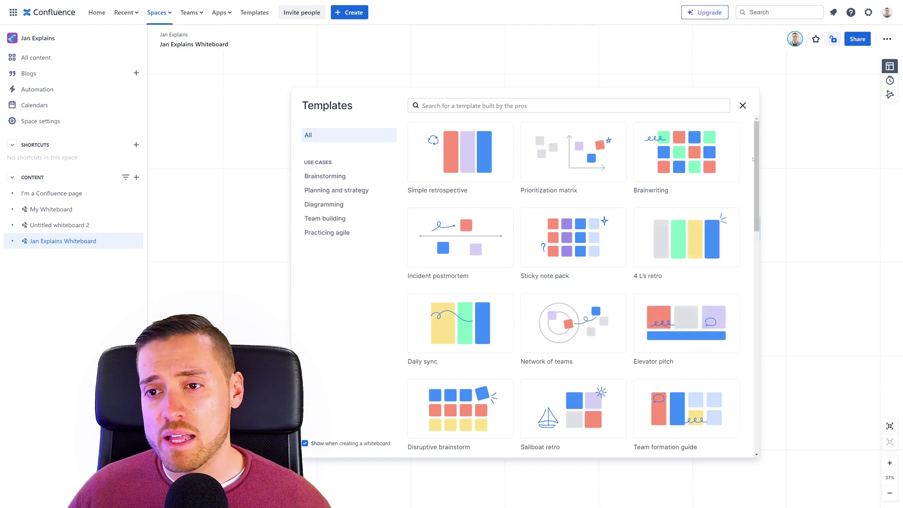
pyautogui.moveTo(753, 159); pyautogui.dragTo(753, 230)
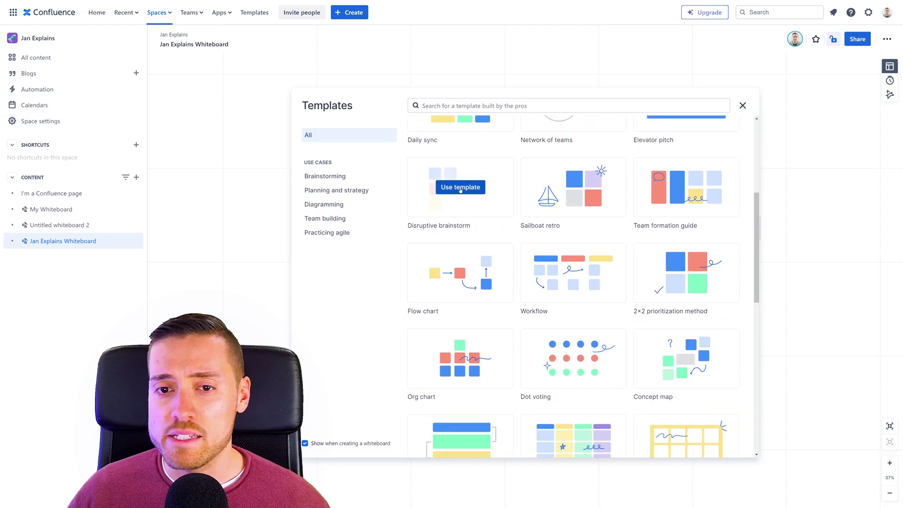
pyautogui.click(460, 188)
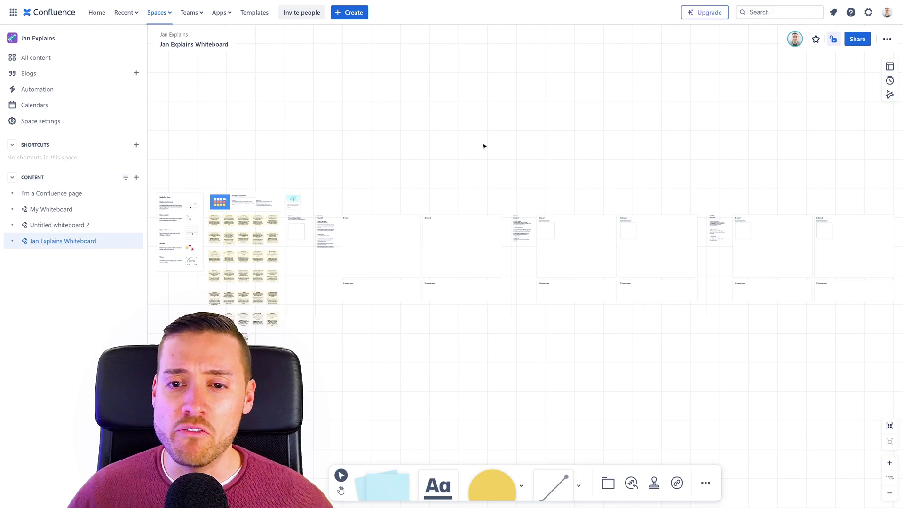
# Step: Add a second template from the gallery and survey the added sections
pyautogui.hscroll(-10, 439, 155)
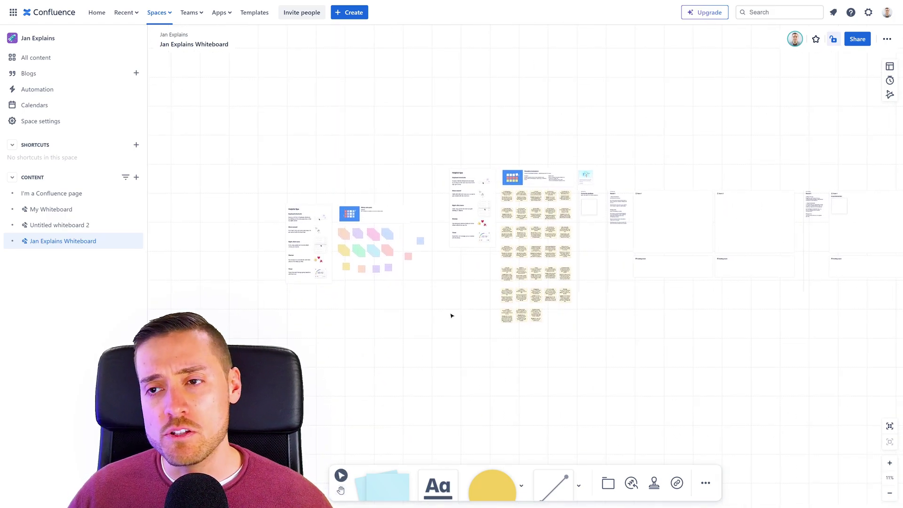
pyautogui.click(889, 67)
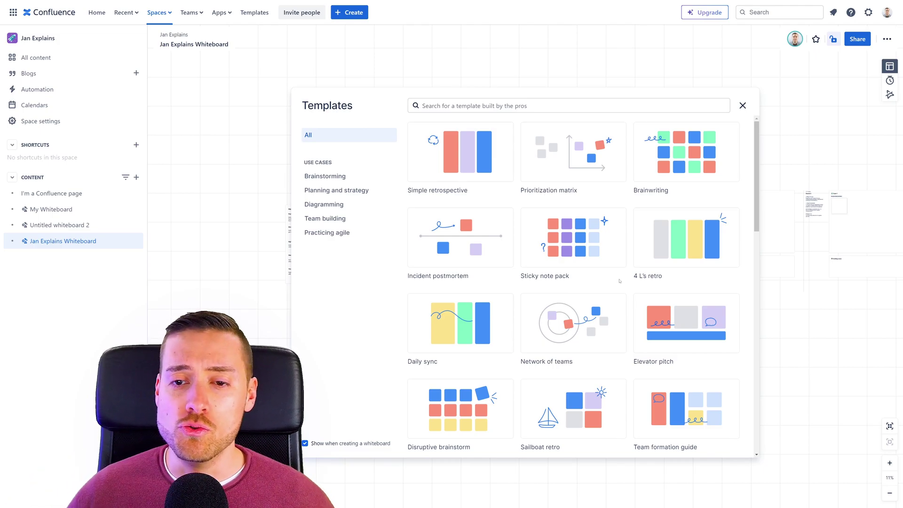
pyautogui.scroll(-4, 618, 307)
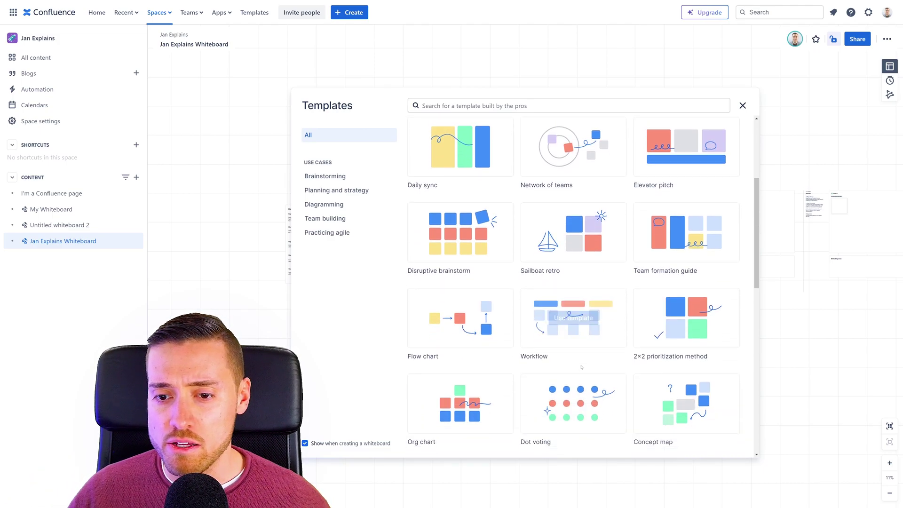
pyautogui.click(574, 403)
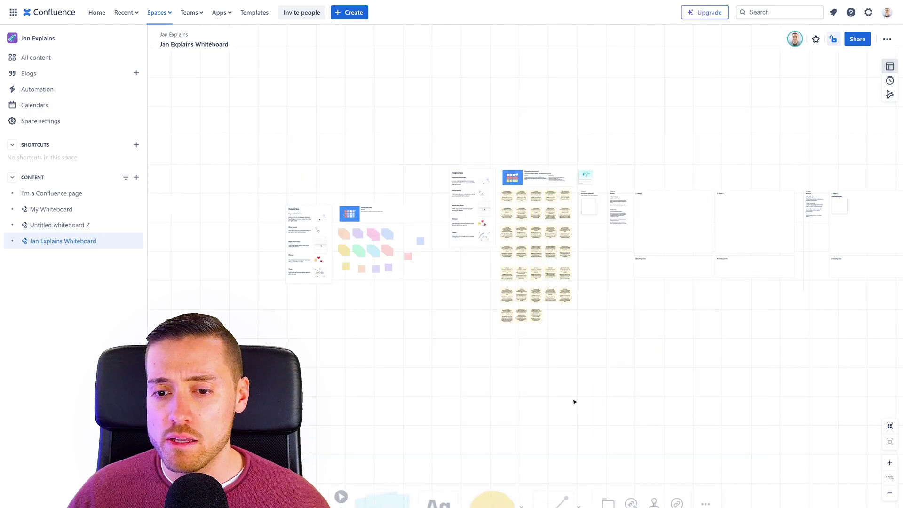
pyautogui.scroll(-10, 512, 306)
pyautogui.moveTo(494, 353); pyautogui.dragTo(656, 237)
pyautogui.scroll(-3, 656, 236)
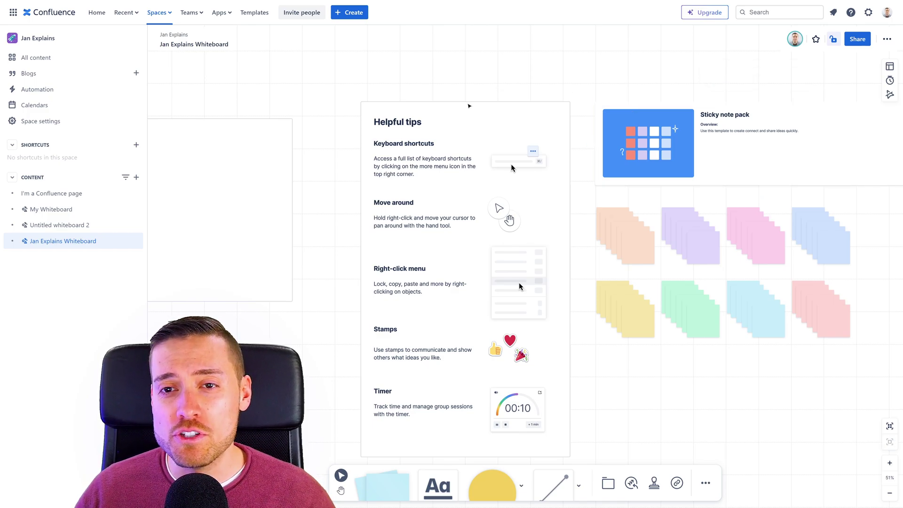
# Step: Marquee-select all the template frames on the board and delete them
pyautogui.scroll(-5, 518, 283)
pyautogui.scroll(-4, 483, 99)
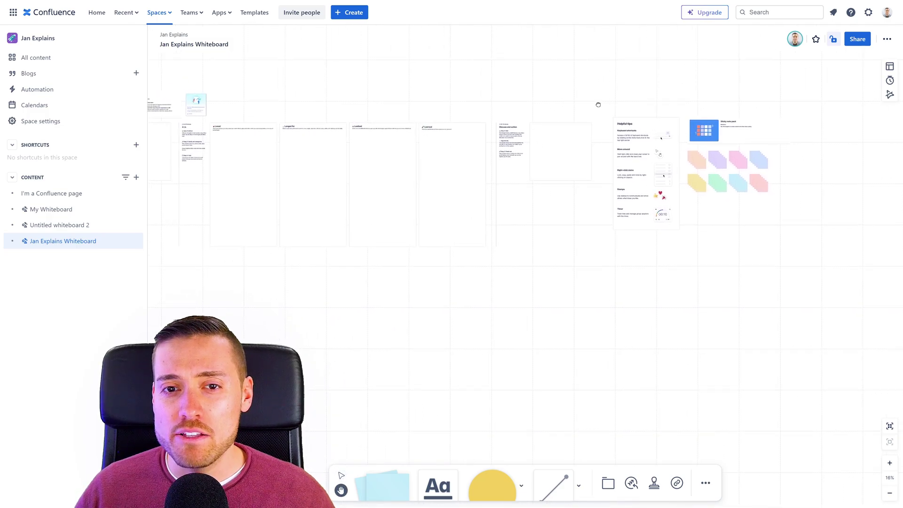
pyautogui.moveTo(660, 237); pyautogui.dragTo(794, 258)
pyautogui.press('Delete')
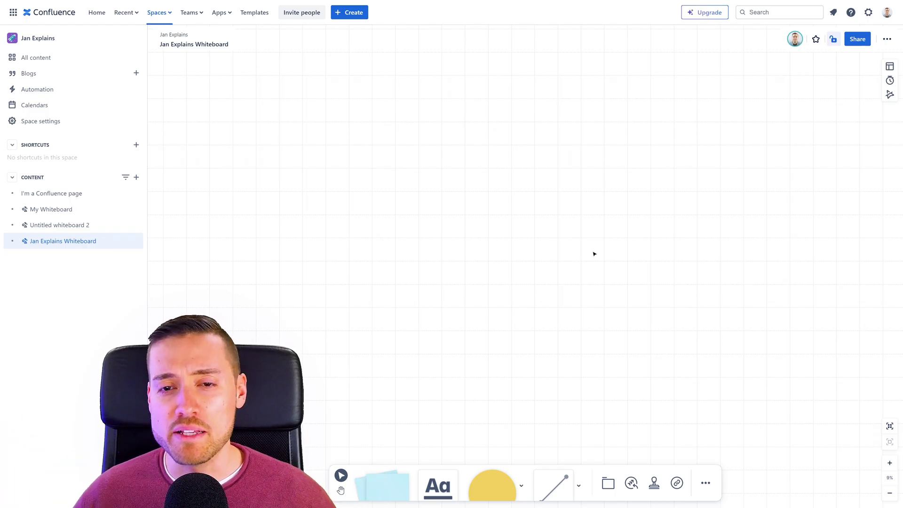
pyautogui.scroll(2, 513, 224)
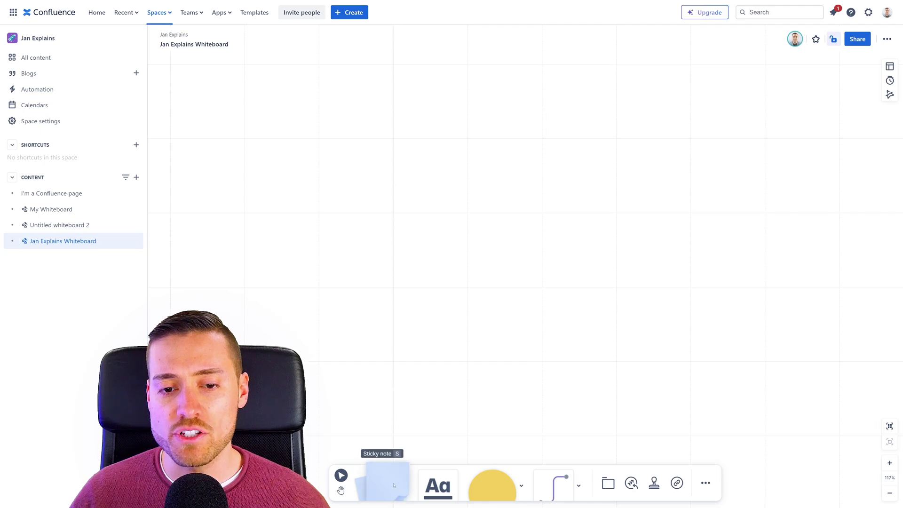
# Step: Place a sticky note, a text box, a yellow circle and an elbow arrow on the canvas
pyautogui.moveTo(394, 485); pyautogui.dragTo(361, 252)
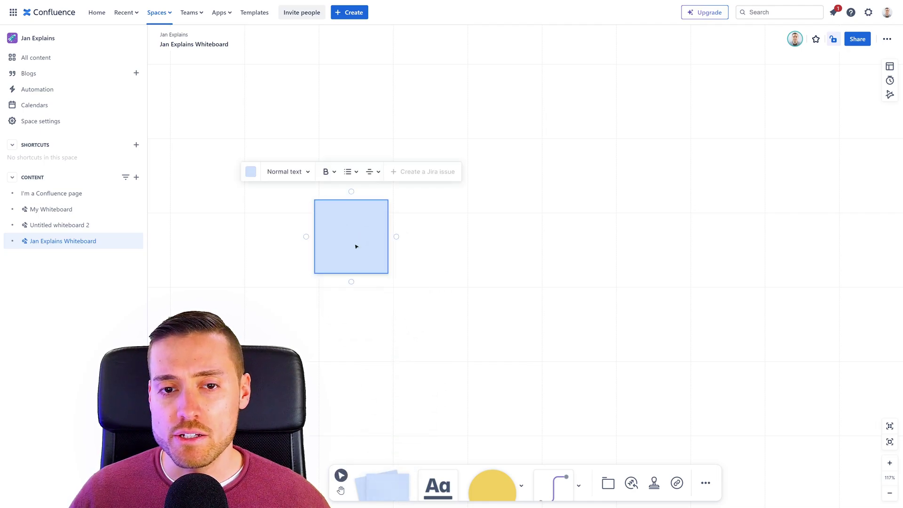
pyautogui.moveTo(437, 485); pyautogui.dragTo(396, 343)
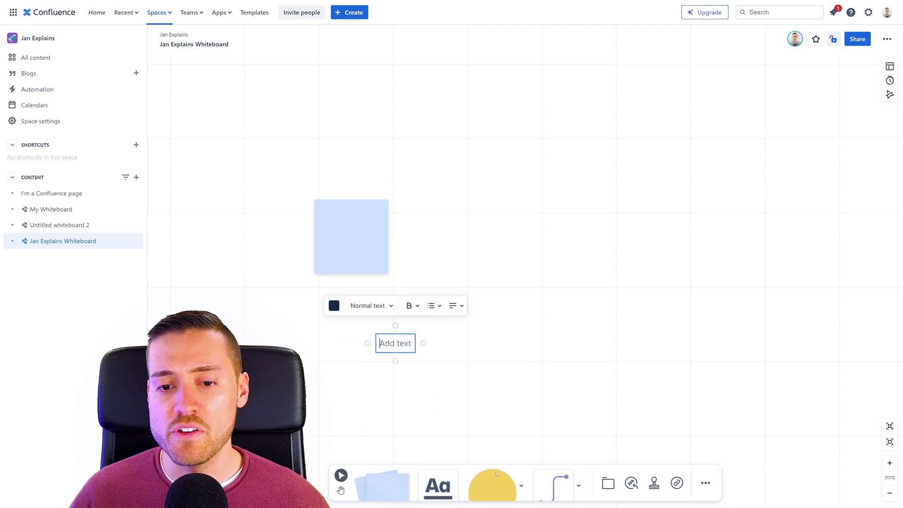
pyautogui.moveTo(496, 476); pyautogui.dragTo(523, 196)
pyautogui.moveTo(559, 485); pyautogui.dragTo(591, 294)
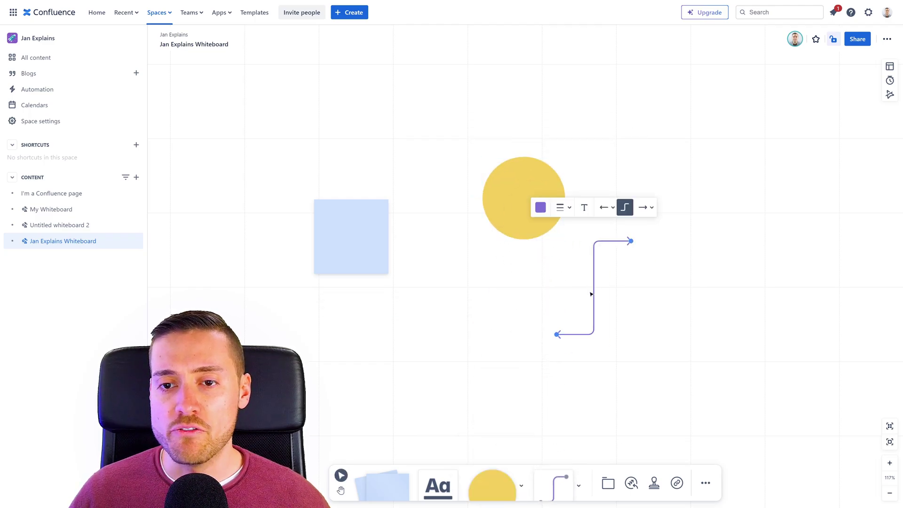
pyautogui.click(618, 311)
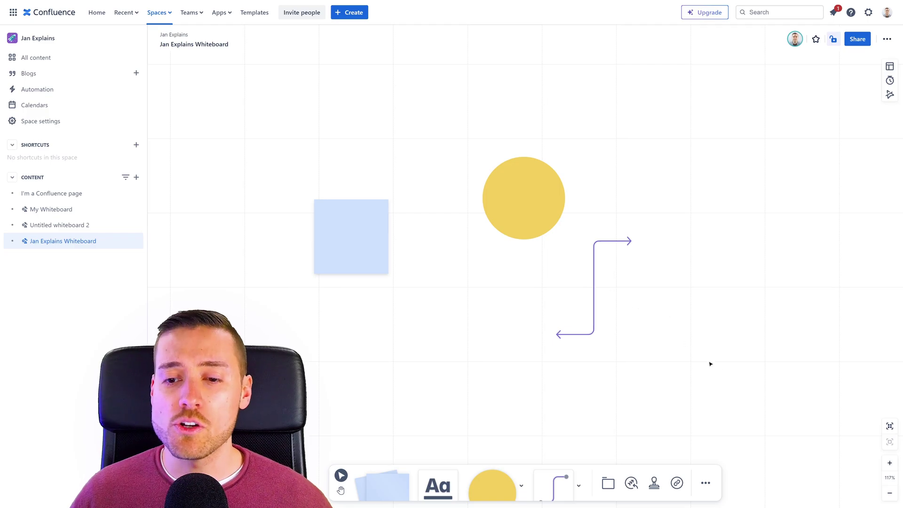
# Step: Embed a video on the canvas and shrink it to uncover the yellow circle
pyautogui.click(705, 482)
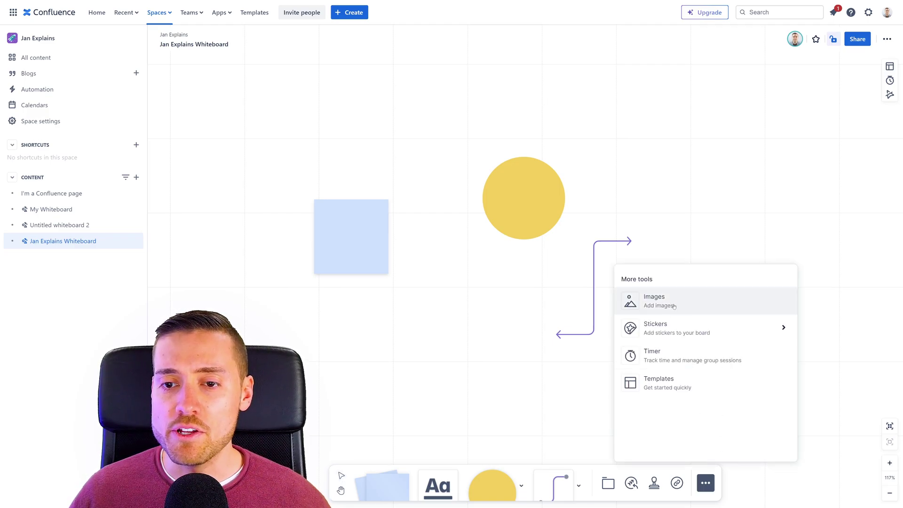
pyautogui.click(527, 352)
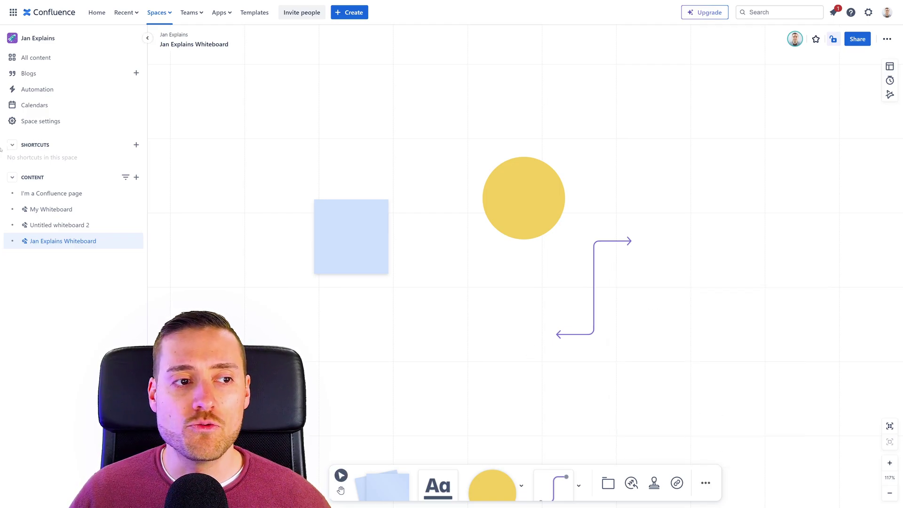
pyautogui.moveTo(902, 174); pyautogui.dragTo(702, 155)
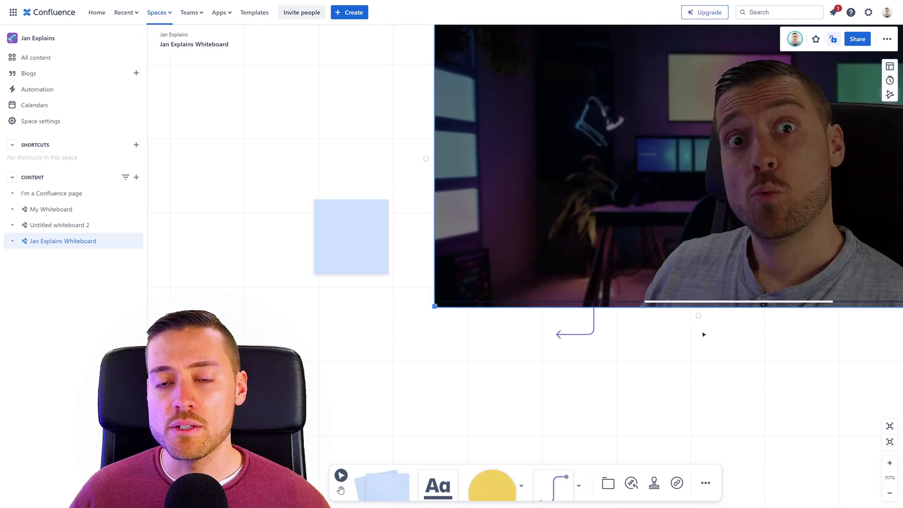
pyautogui.moveTo(700, 334); pyautogui.dragTo(538, 385)
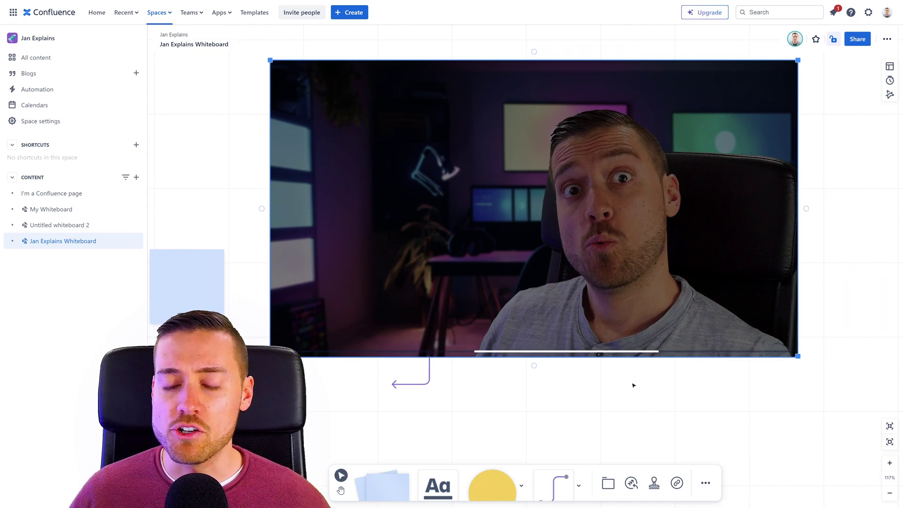
pyautogui.scroll(-1, 611, 394)
pyautogui.scroll(-3, 606, 393)
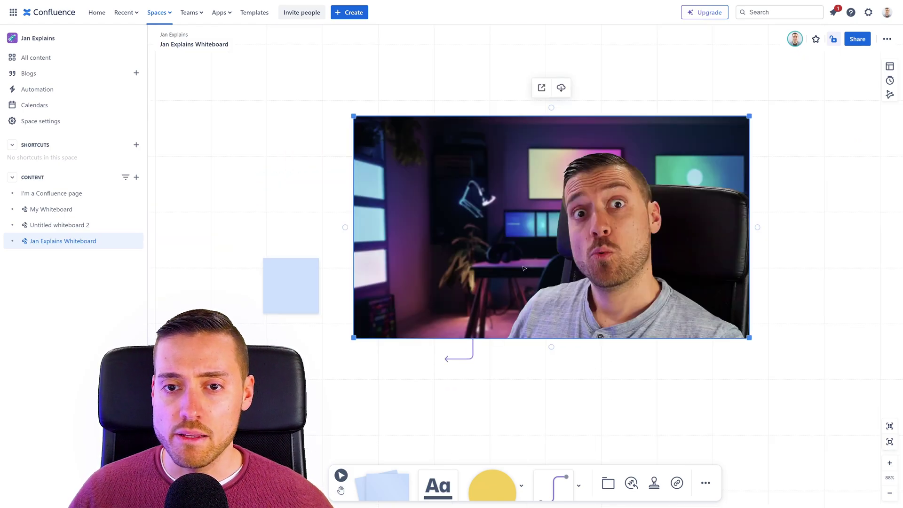
pyautogui.moveTo(363, 123); pyautogui.dragTo(622, 124)
pyautogui.hscroll(-5, 633, 286)
pyautogui.scroll(4, 642, 303)
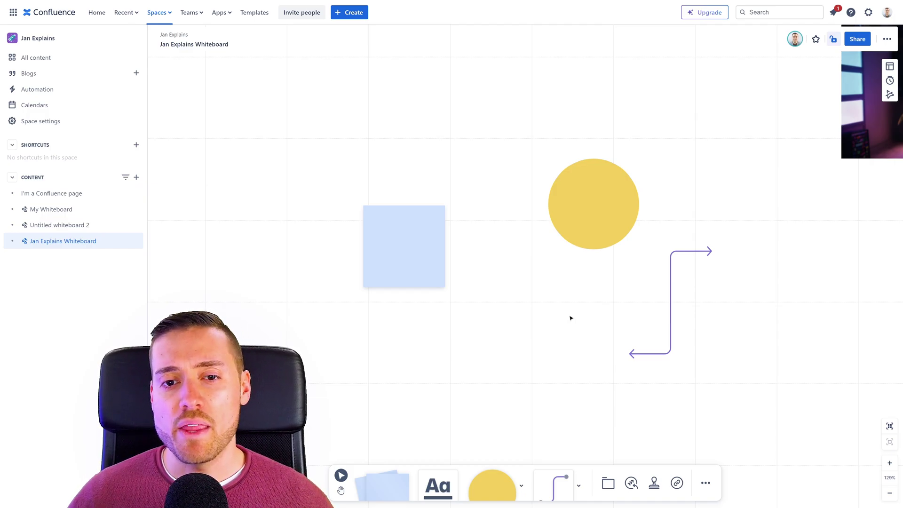
# Step: Move the sticky note up-left, label it 'Marketing' and make it green
pyautogui.click(415, 244)
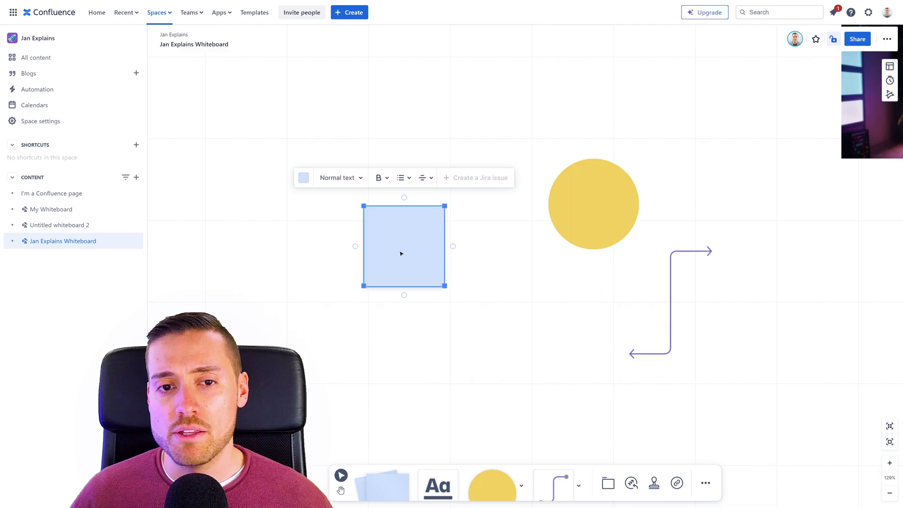
pyautogui.moveTo(401, 254); pyautogui.dragTo(309, 149)
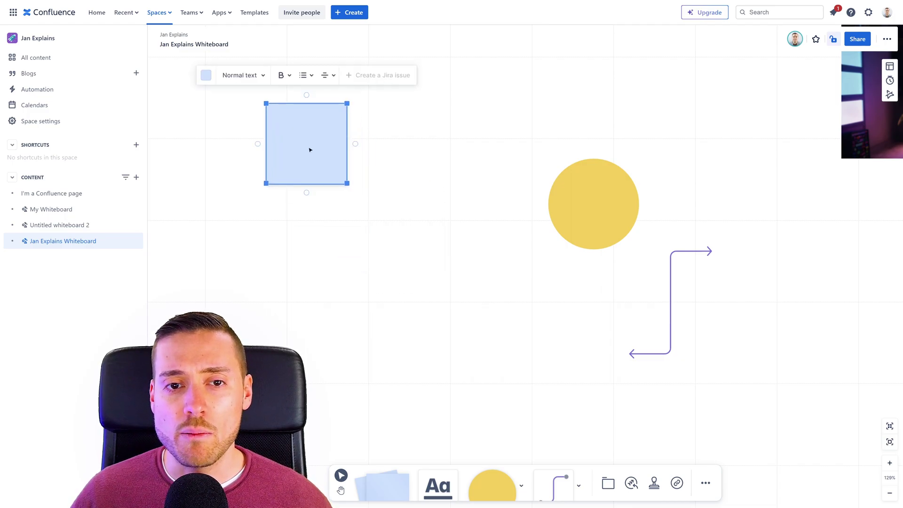
pyautogui.doubleClick(310, 150)
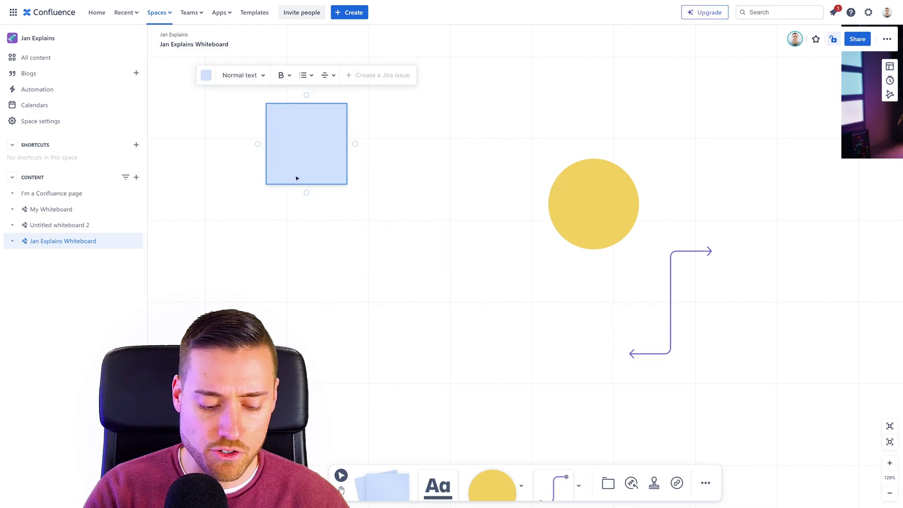
pyautogui.write('Marketing')
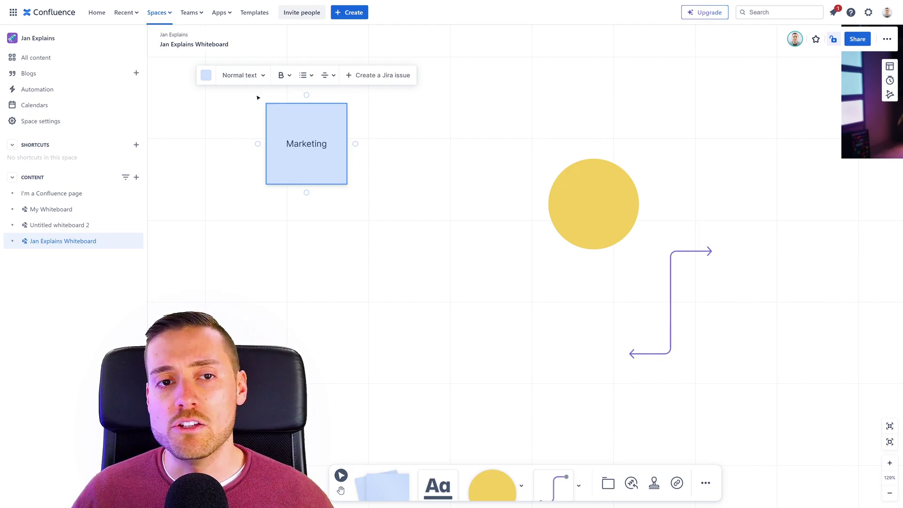
pyautogui.click(207, 75)
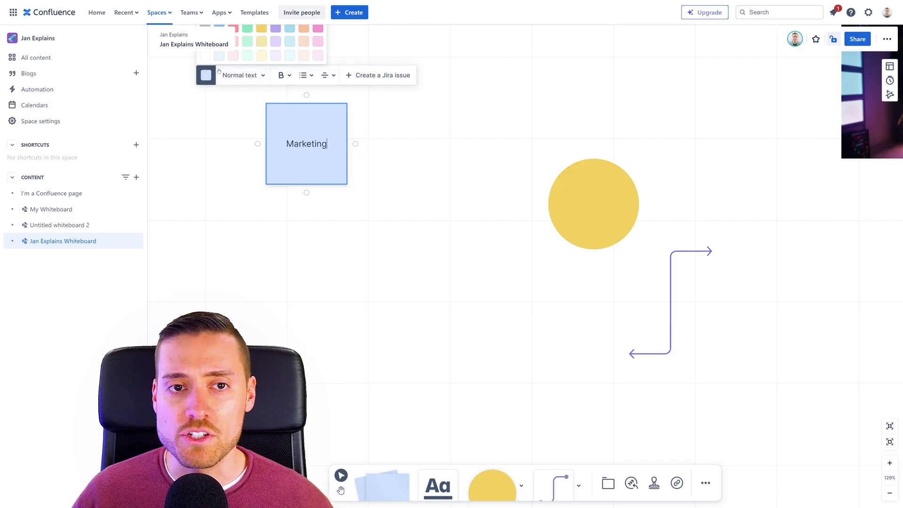
pyautogui.click(250, 41)
pyautogui.scroll(3, 423, 179)
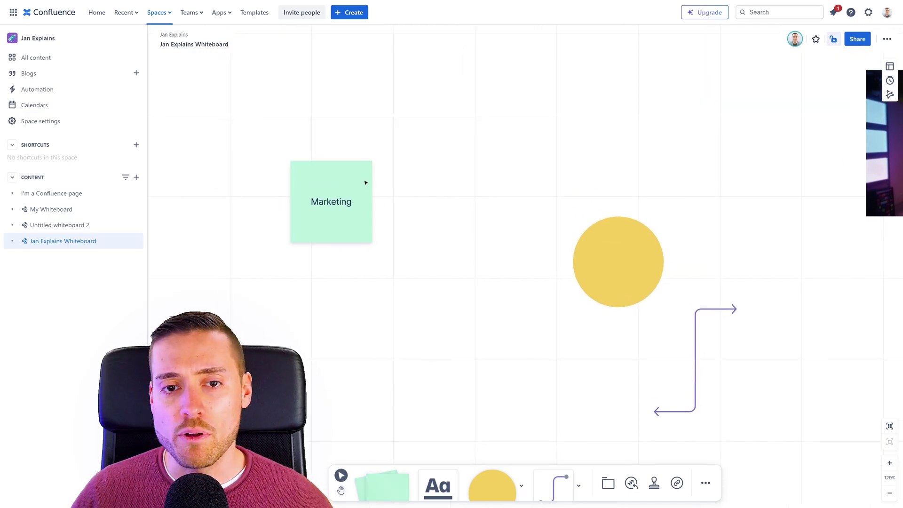
# Step: Add a connected sticky note reading '2024' up and to the right of Marketing
pyautogui.click(366, 183)
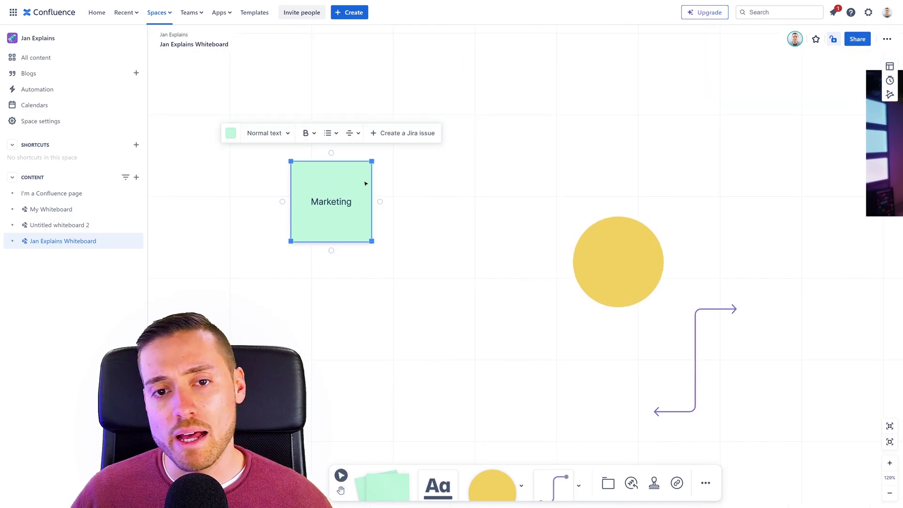
pyautogui.click(380, 202)
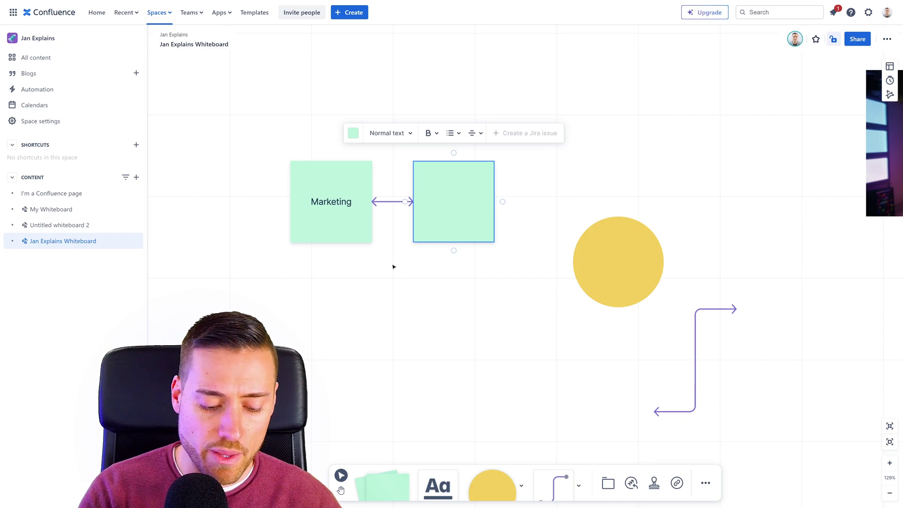
pyautogui.write('2024')
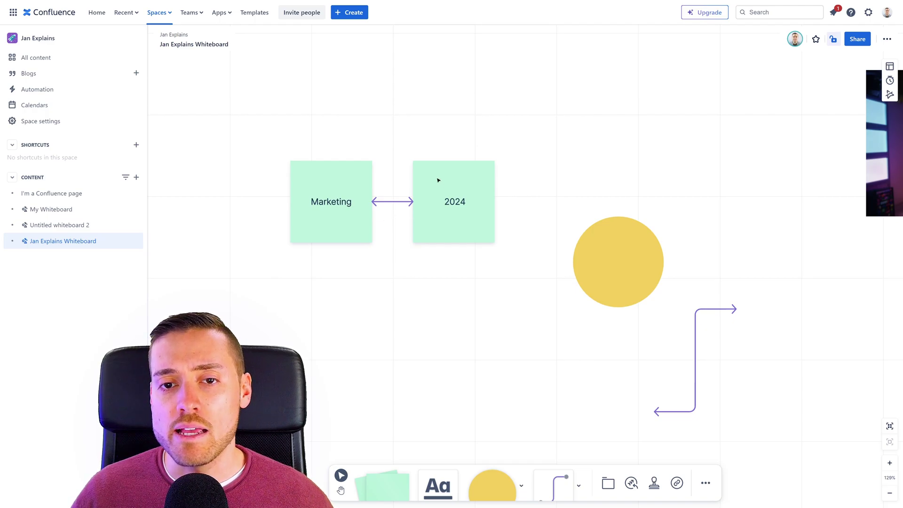
pyautogui.moveTo(437, 179); pyautogui.dragTo(539, 92)
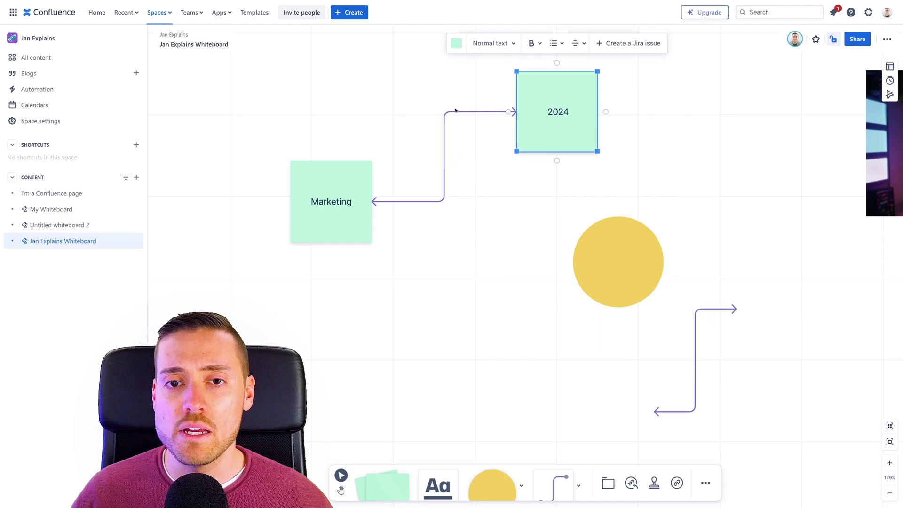
pyautogui.click(441, 250)
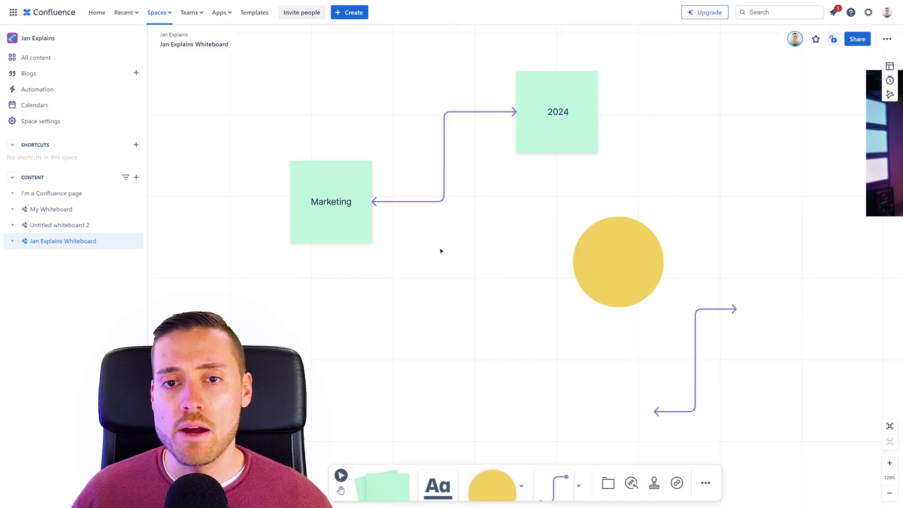
# Step: Set the connector's Line start to plain Line, then delete the connector
pyautogui.click(445, 126)
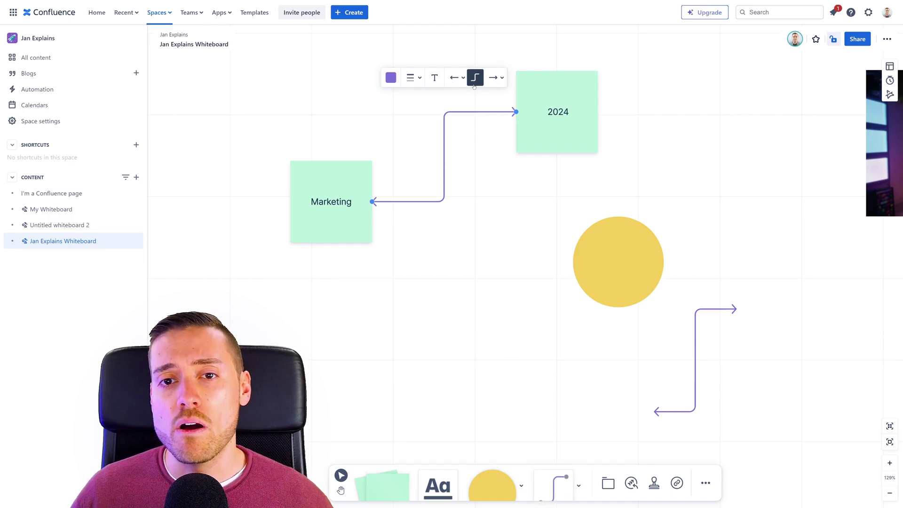
pyautogui.click(459, 80)
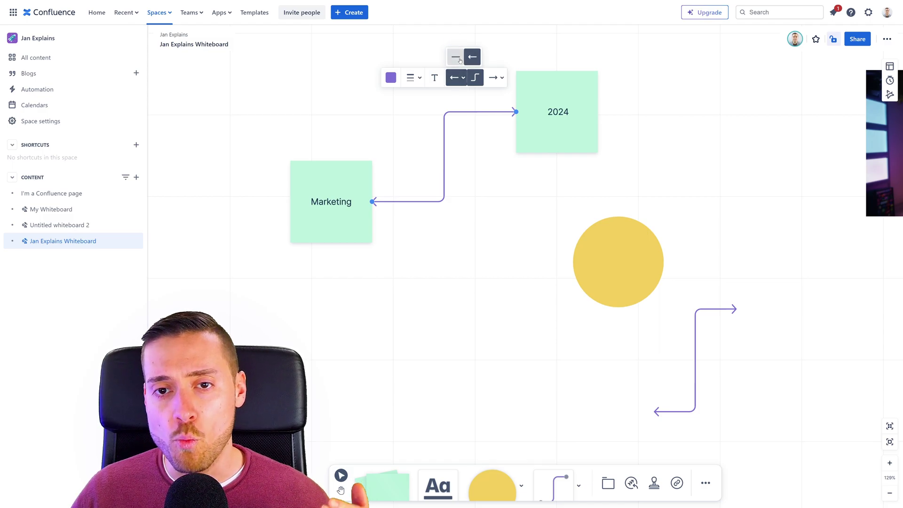
pyautogui.click(455, 61)
pyautogui.click(392, 207)
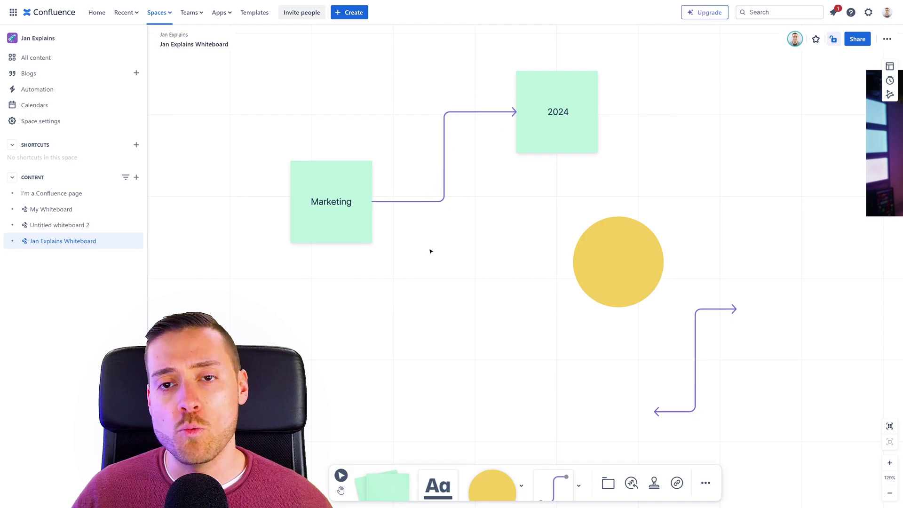
pyautogui.click(444, 142)
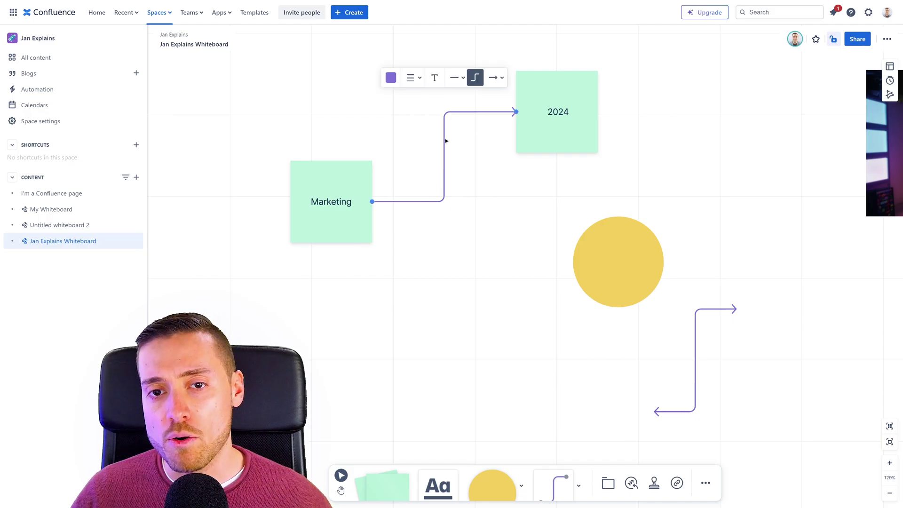
pyautogui.press('Delete')
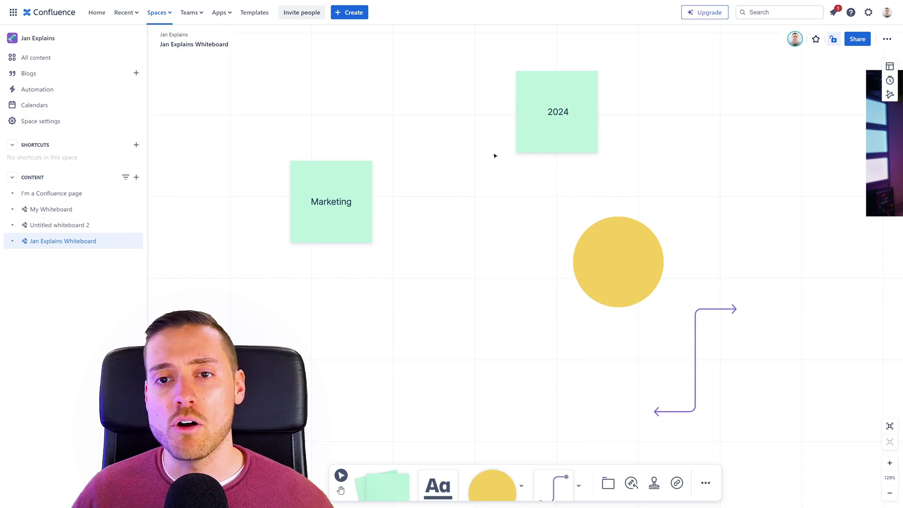
# Step: Move the 2024 note next to Marketing
pyautogui.click(368, 176)
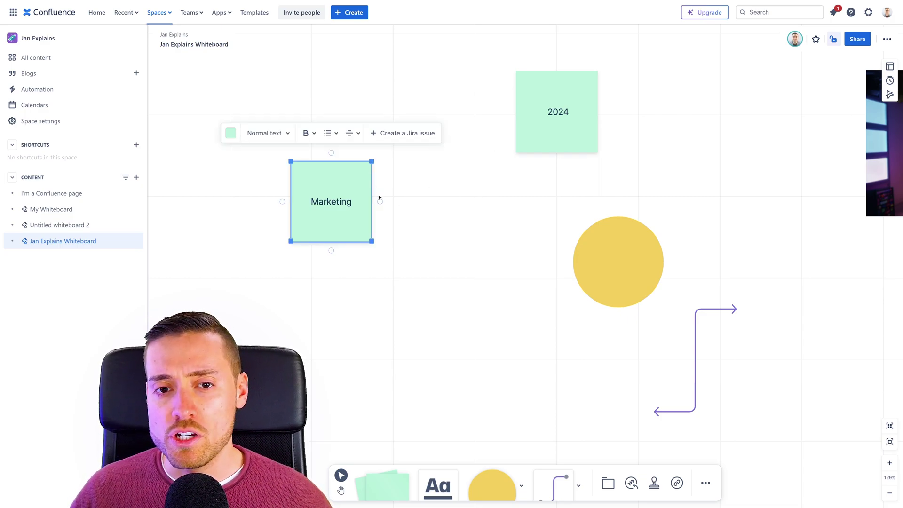
pyautogui.moveTo(545, 134); pyautogui.dragTo(478, 209)
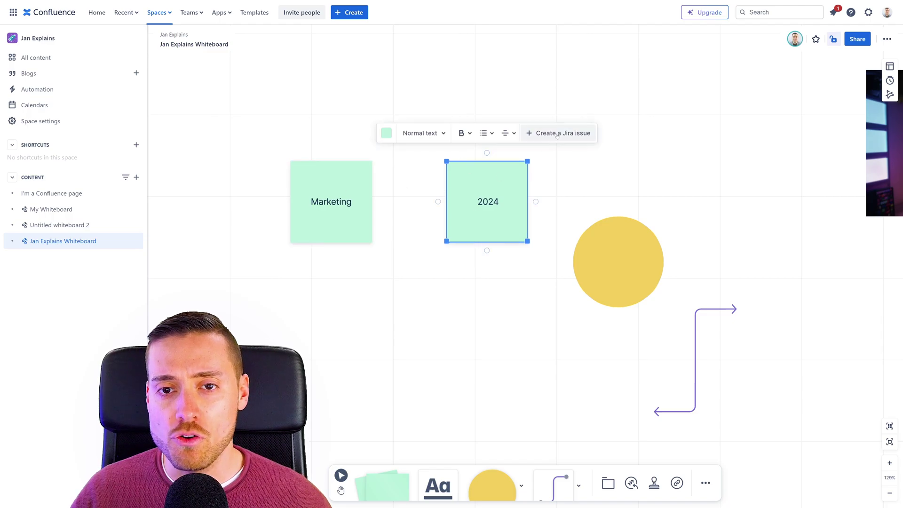
pyautogui.click(581, 88)
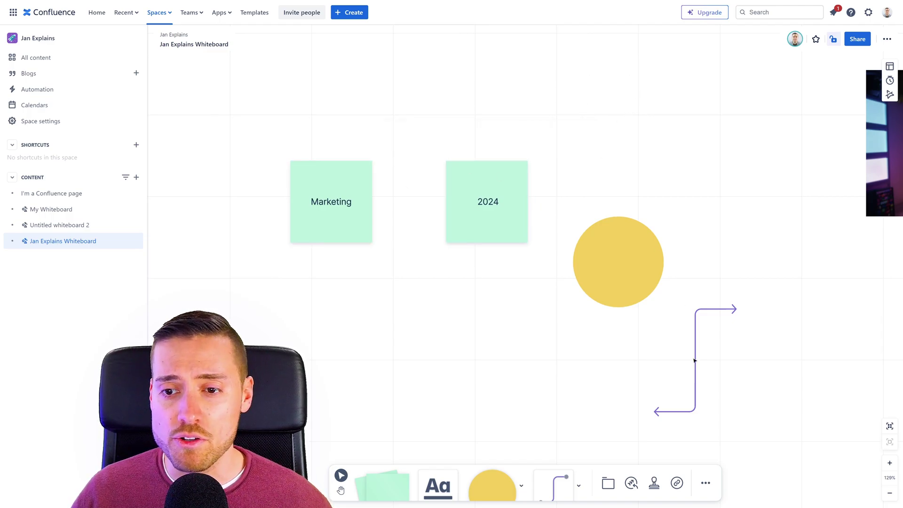
# Step: Join 2024 and Marketing with a new connector that has arrowheads at both ends
pyautogui.moveTo(554, 485); pyautogui.dragTo(417, 316)
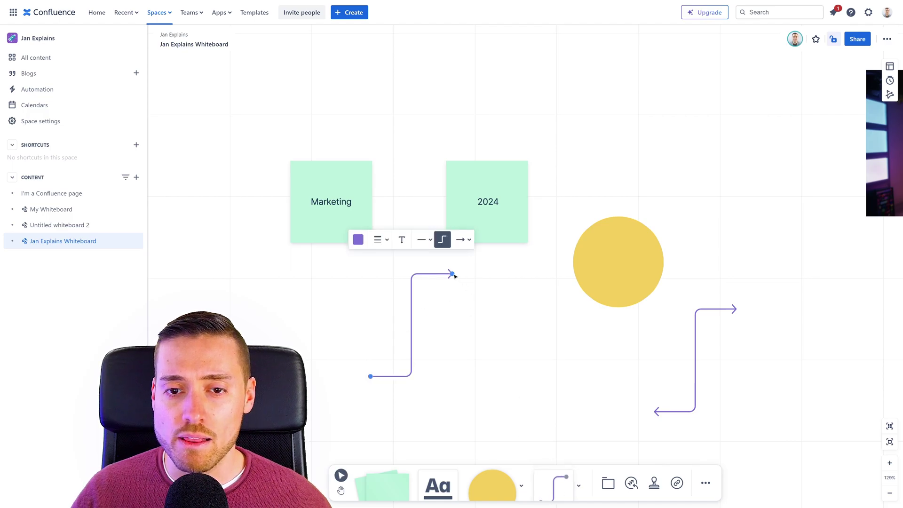
pyautogui.moveTo(454, 276); pyautogui.dragTo(444, 203)
pyautogui.moveTo(370, 376); pyautogui.dragTo(373, 202)
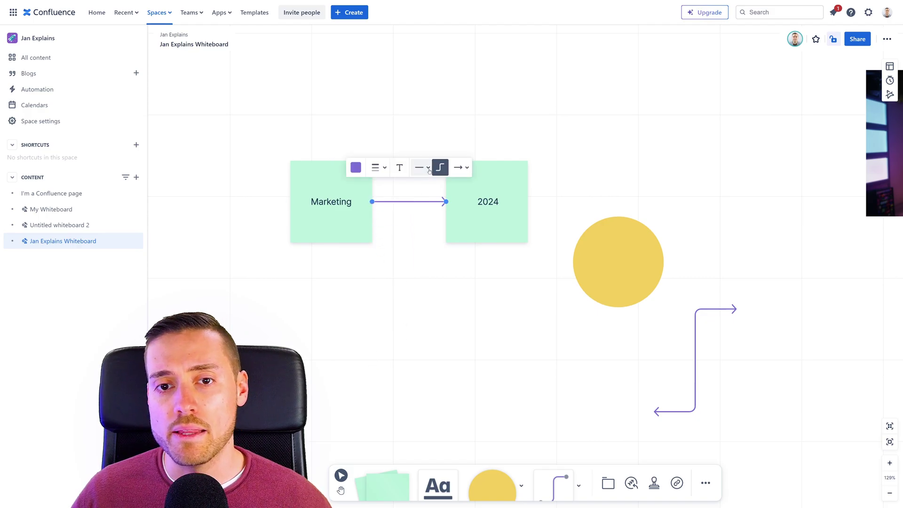
pyautogui.click(421, 167)
pyautogui.click(438, 148)
pyautogui.click(397, 264)
# Step: Shift the 2024 note up-right and move the yellow circle below it
pyautogui.moveTo(479, 214); pyautogui.dragTo(524, 140)
pyautogui.click(463, 264)
pyautogui.moveTo(619, 240); pyautogui.dragTo(521, 252)
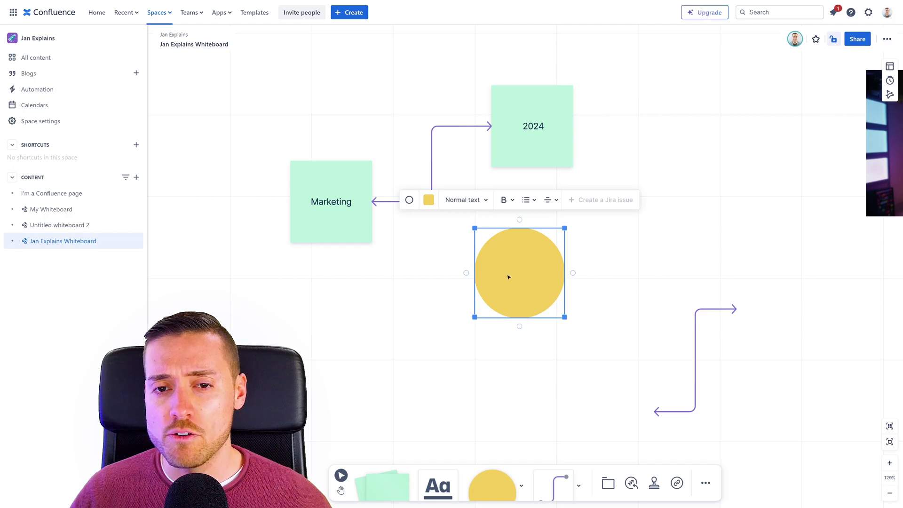
# Step: Change the yellow circle's shape to an inverted triangle and resize it
pyautogui.click(409, 200)
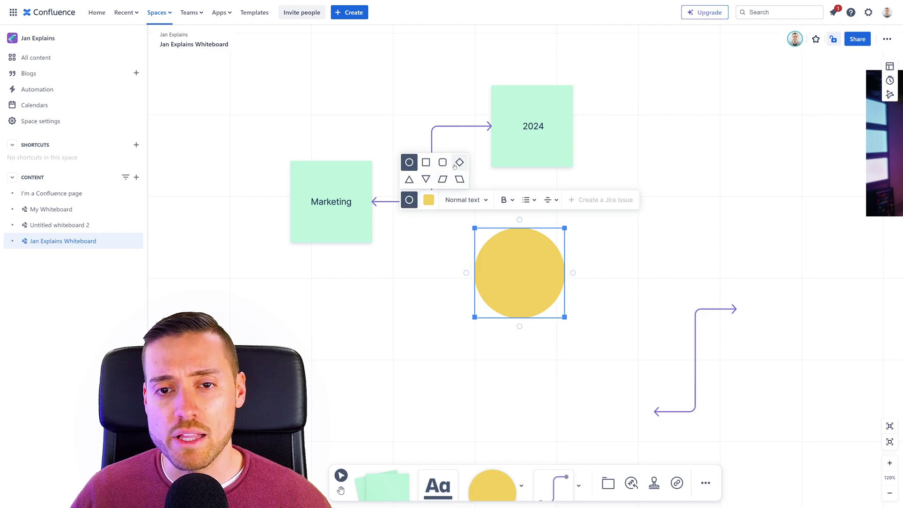
pyautogui.click(425, 162)
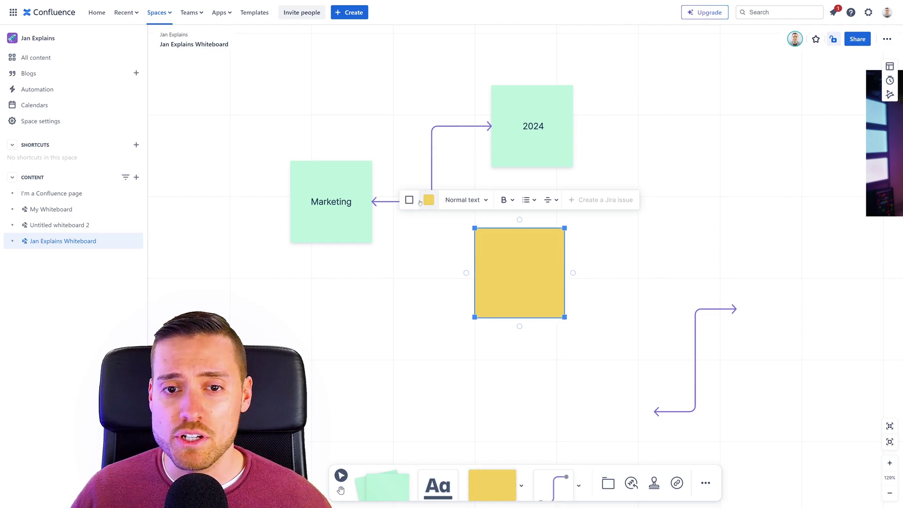
pyautogui.click(410, 200)
pyautogui.click(443, 162)
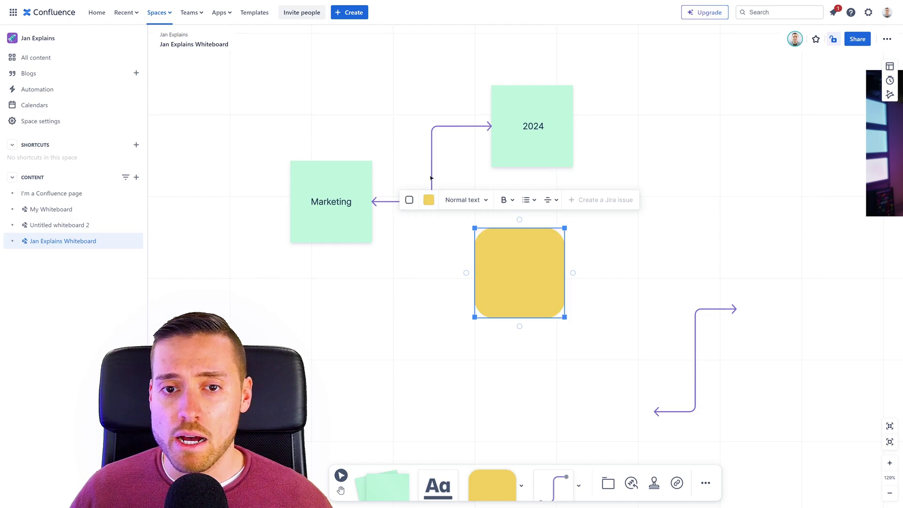
pyautogui.click(409, 200)
pyautogui.click(425, 180)
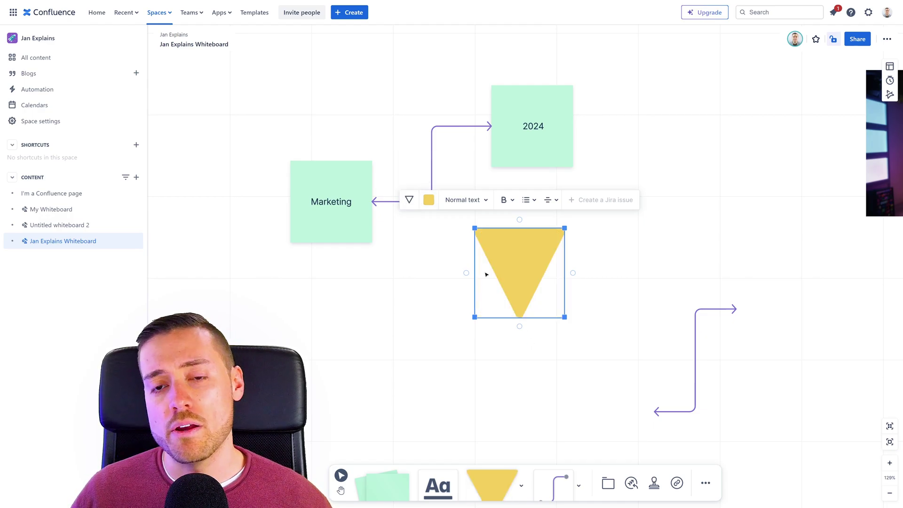
pyautogui.moveTo(563, 316)
pyautogui.mouseDown()
pyautogui.moveTo(621, 369)
pyautogui.moveTo(677, 349)
pyautogui.moveTo(695, 278)
pyautogui.moveTo(606, 263)
pyautogui.moveTo(578, 316)
pyautogui.moveTo(619, 383)
pyautogui.moveTo(695, 362)
pyautogui.moveTo(705, 306)
pyautogui.moveTo(625, 278)
pyautogui.moveTo(574, 302)
pyautogui.moveTo(689, 305)
pyautogui.moveTo(597, 282)
pyautogui.moveTo(611, 358)
pyautogui.moveTo(588, 309)
pyautogui.moveTo(574, 327)
pyautogui.mouseUp()
pyautogui.click(635, 234)
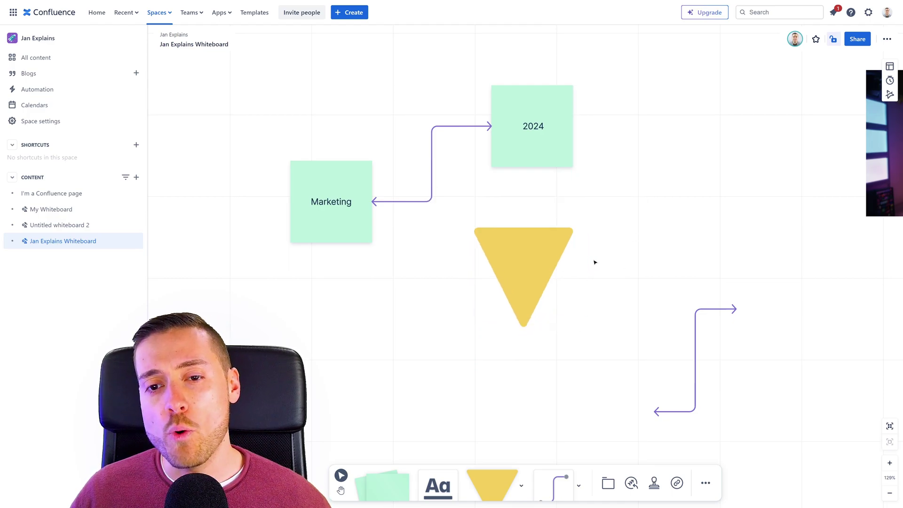
# Step: Add a second yellow triangle left of the first, resized to line up
pyautogui.moveTo(491, 484); pyautogui.dragTo(410, 310)
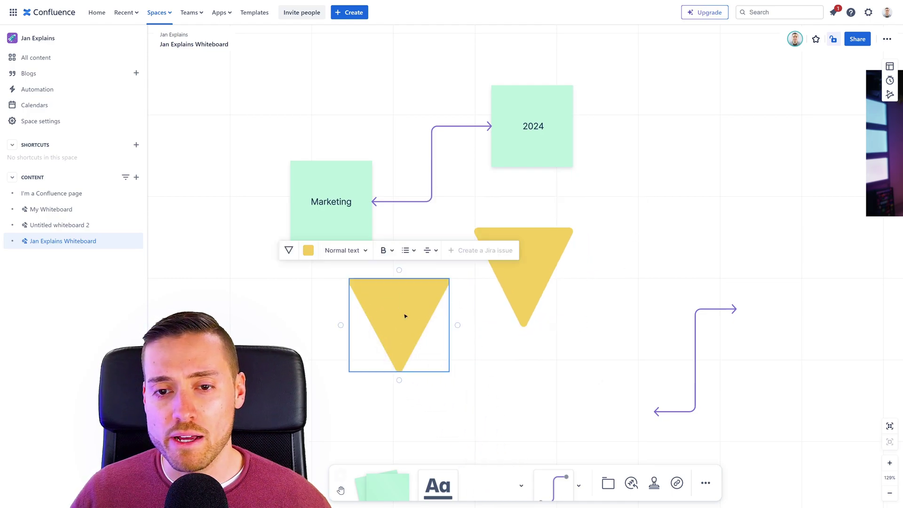
pyautogui.click(485, 358)
pyautogui.click(413, 317)
pyautogui.moveTo(503, 388); pyautogui.dragTo(564, 346)
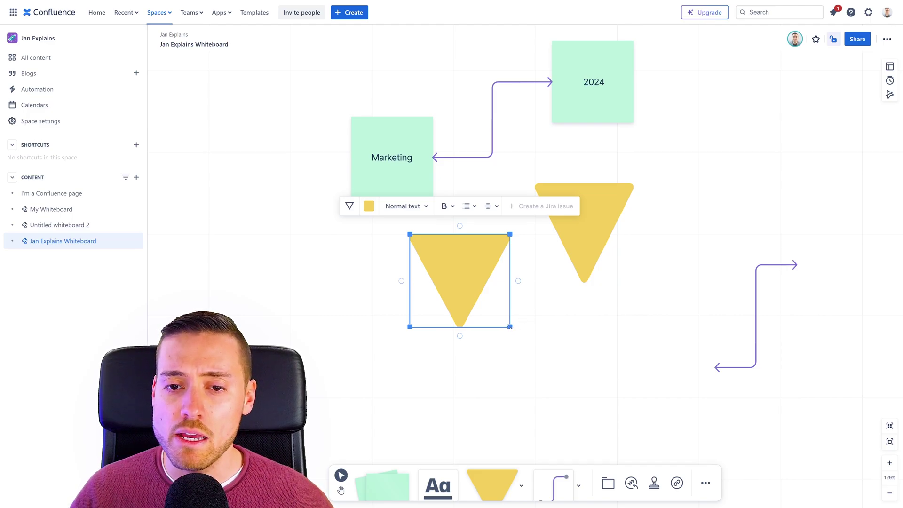
pyautogui.moveTo(510, 327); pyautogui.dragTo(504, 289)
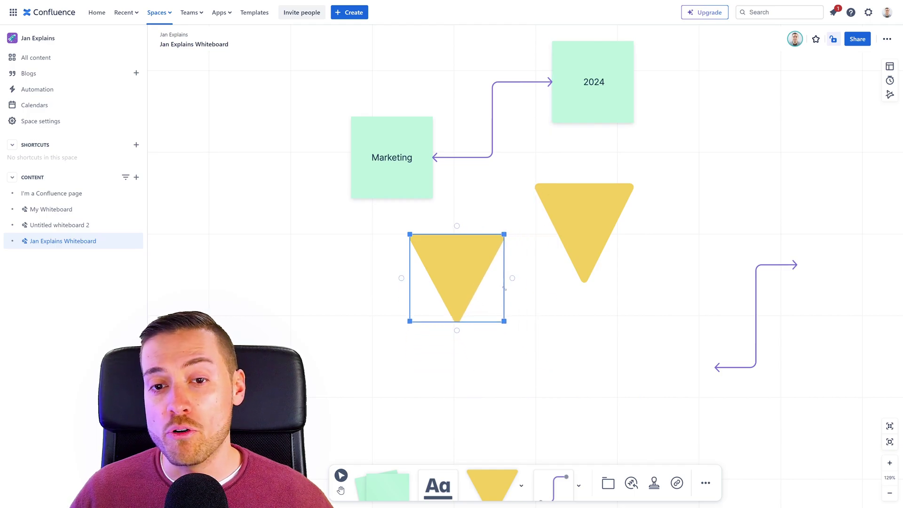
pyautogui.click(574, 326)
pyautogui.moveTo(574, 326); pyautogui.dragTo(544, 373)
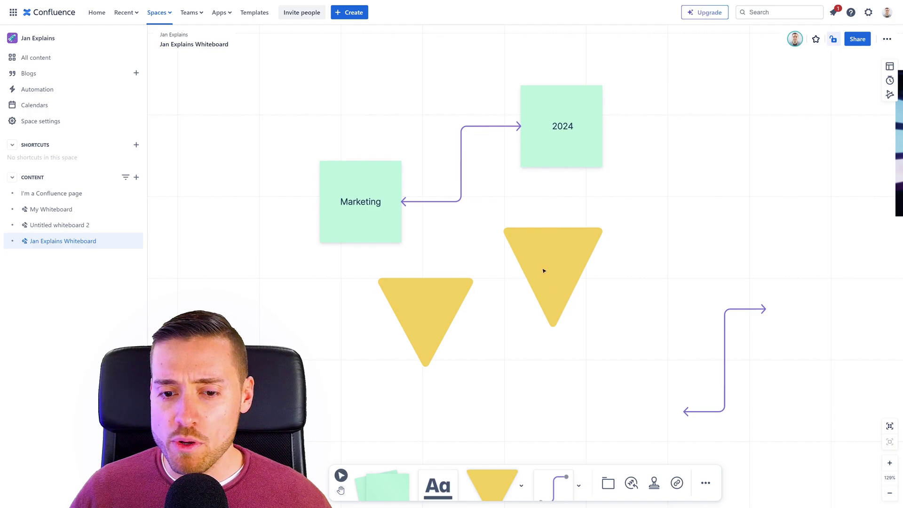
# Step: Review the right triangle's fill colour and text style options
pyautogui.click(558, 237)
pyautogui.click(462, 200)
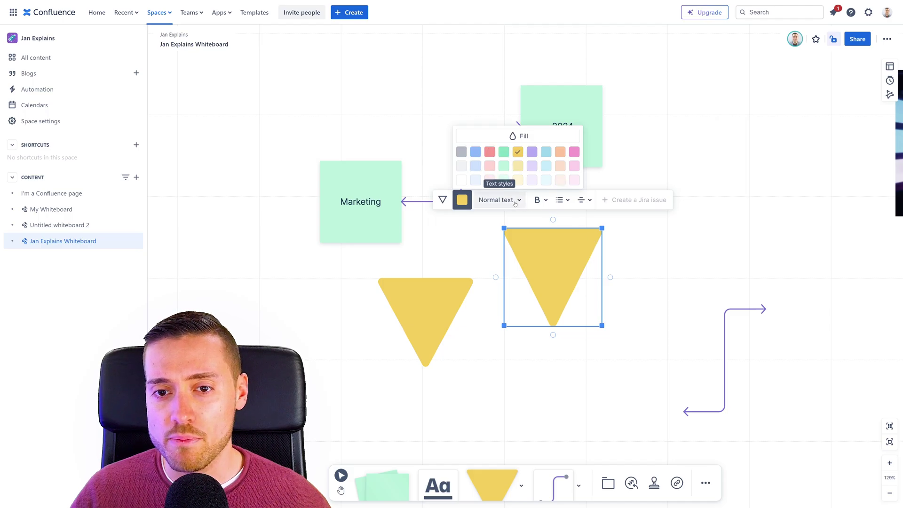
pyautogui.click(497, 200)
pyautogui.click(685, 251)
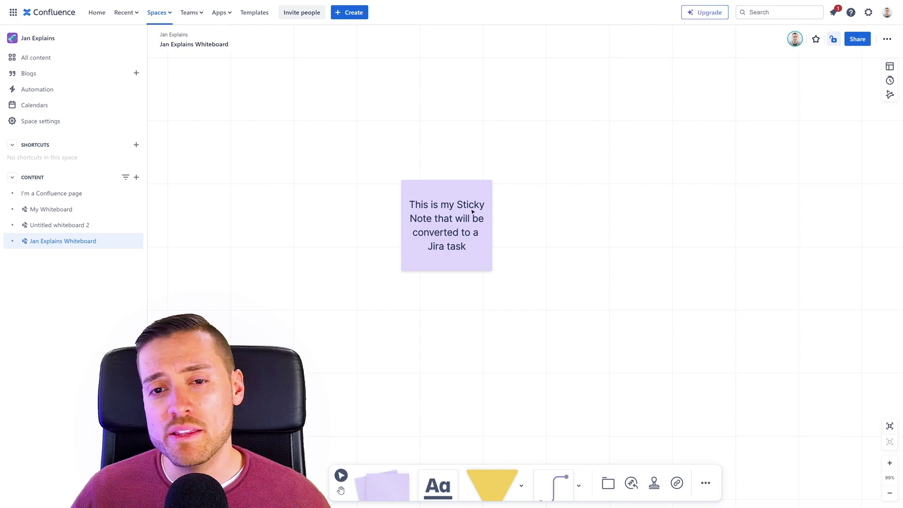
# Step: Start converting the purple sticky note into a Kanban Team Jira issue, keeping Task as the type
pyautogui.moveTo(472, 212); pyautogui.dragTo(477, 202)
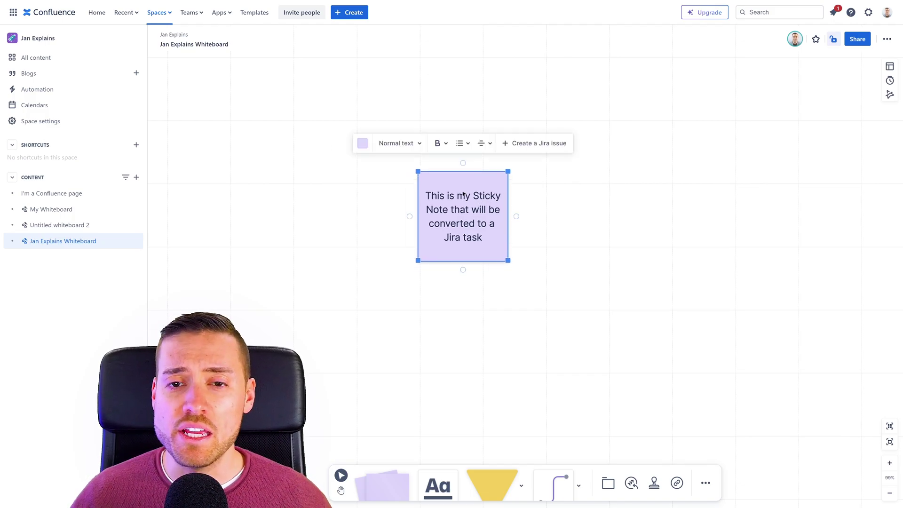
pyautogui.click(538, 147)
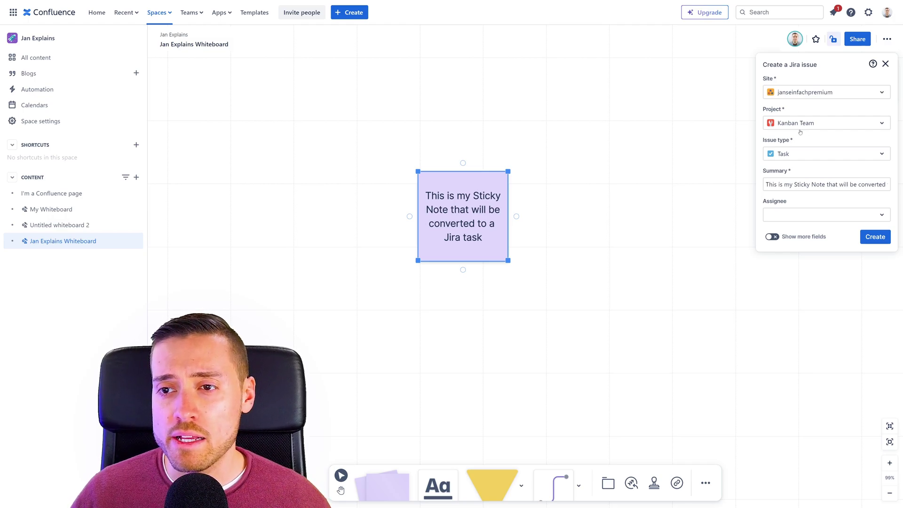
pyautogui.click(805, 154)
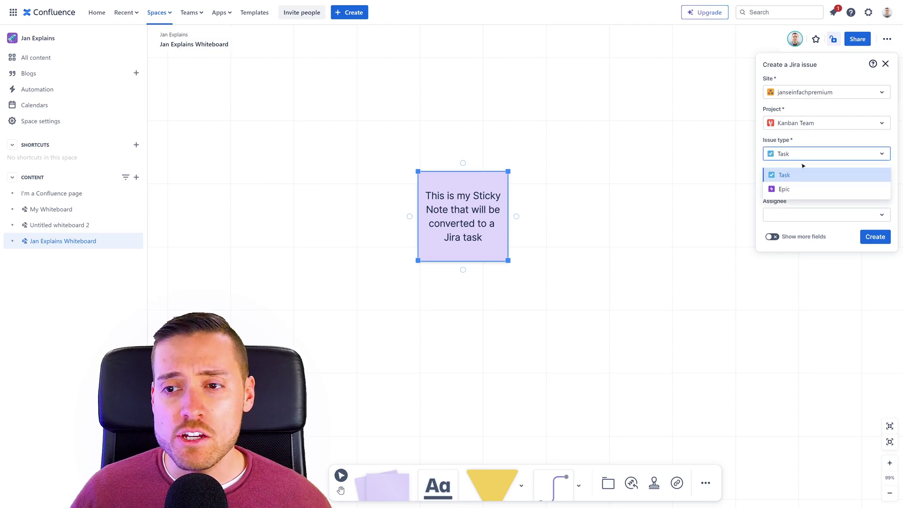
pyautogui.click(785, 175)
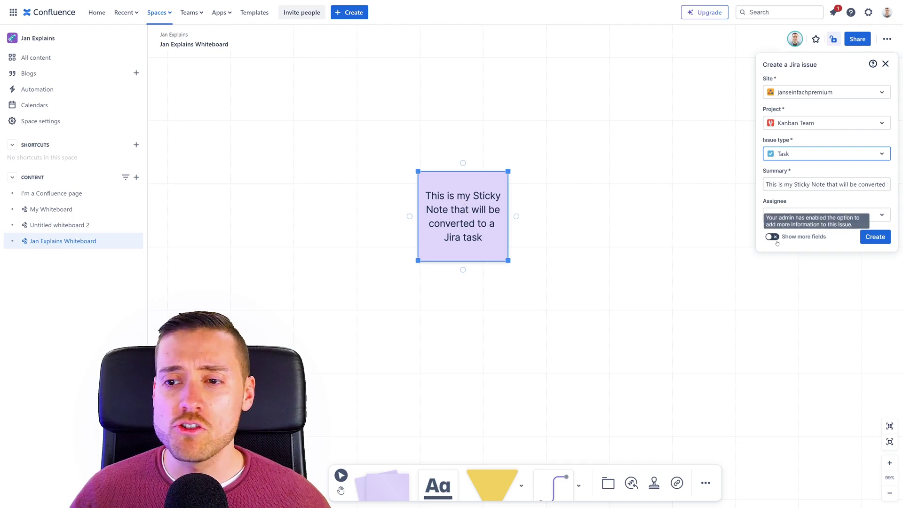
# Step: Create the TEAM-9 Jira Task from the sticky note and open its display options
pyautogui.click(866, 239)
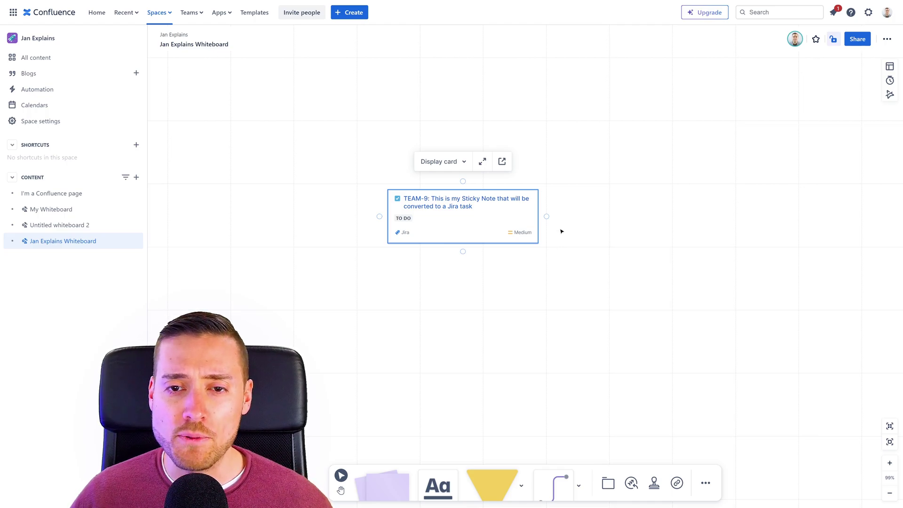
pyautogui.click(450, 162)
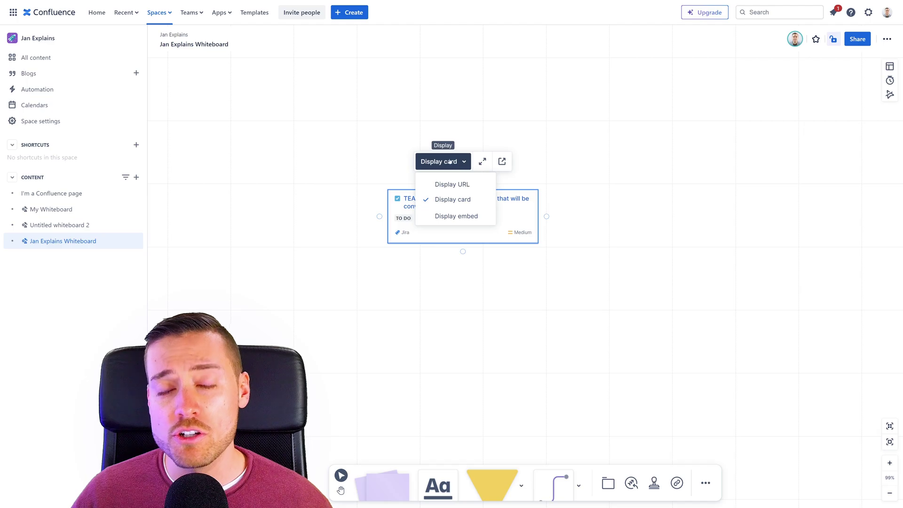
# Step: Display TEAM-9 as an embed and try its status options and comment box
pyautogui.click(477, 216)
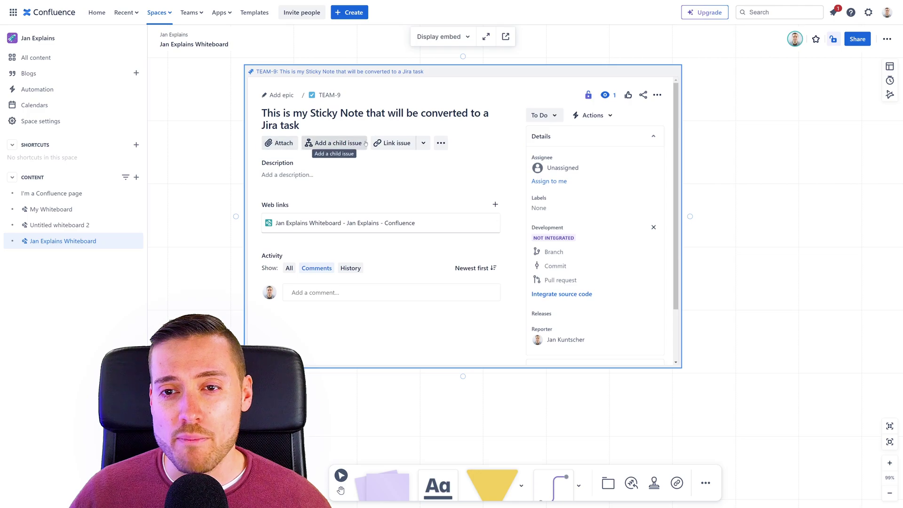
pyautogui.click(541, 115)
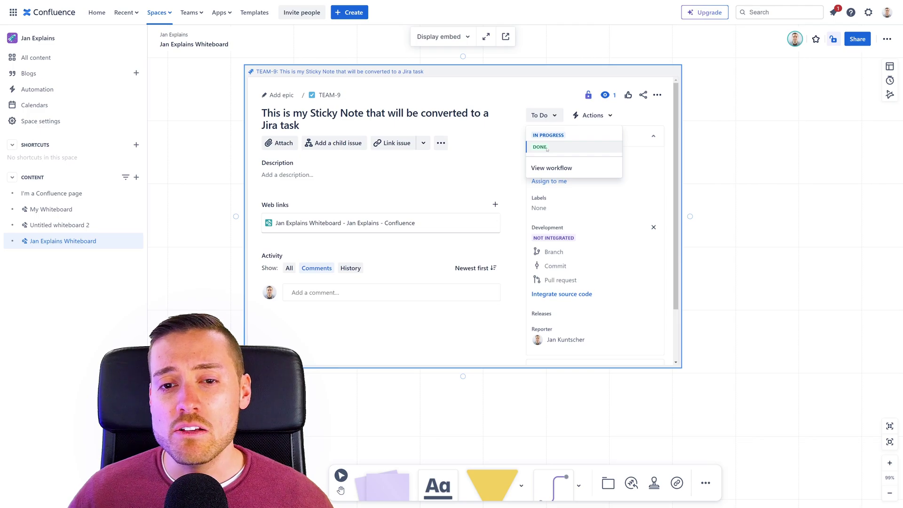
pyautogui.click(323, 290)
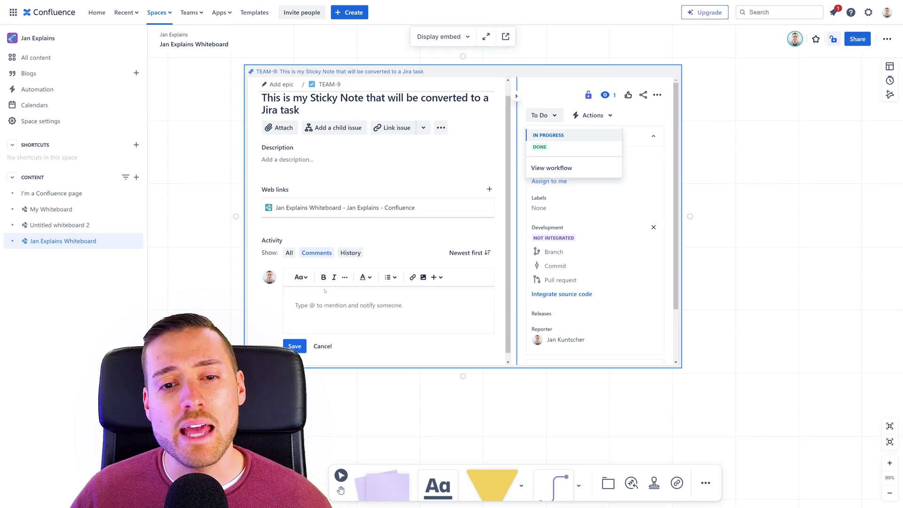
pyautogui.click(323, 346)
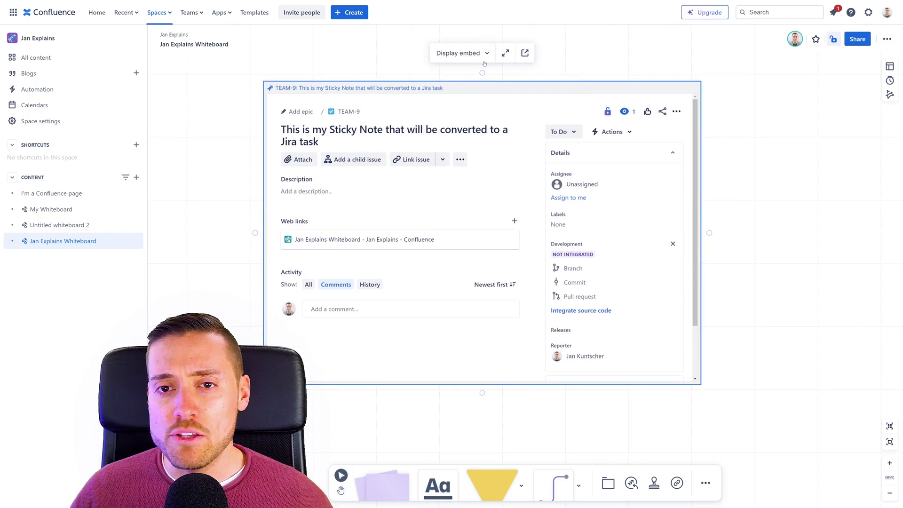
# Step: Switch TEAM-9 back to a compact card, then view and close its full preview
pyautogui.click(458, 52)
pyautogui.click(481, 92)
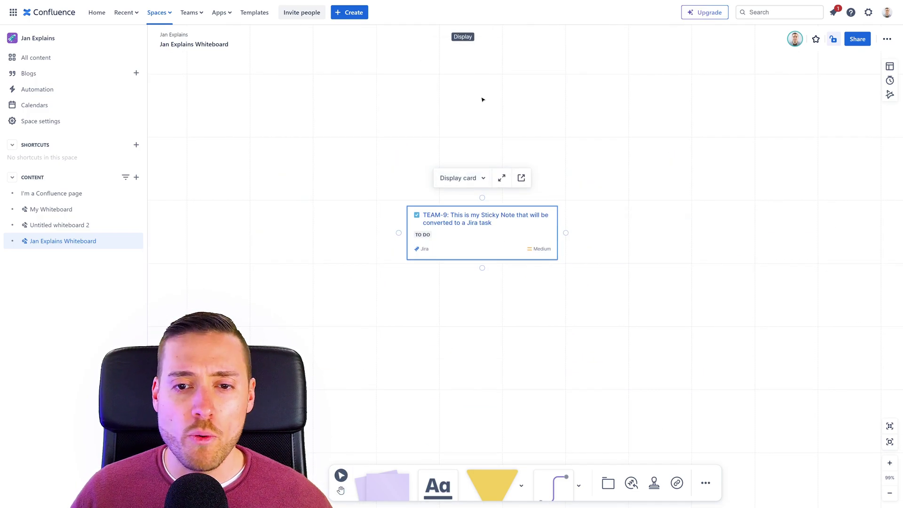
pyautogui.click(502, 179)
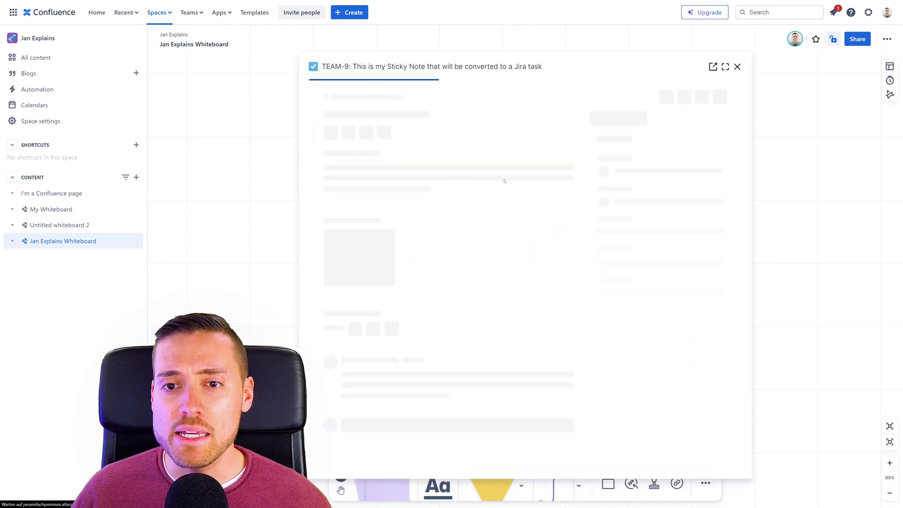
pyautogui.click(604, 118)
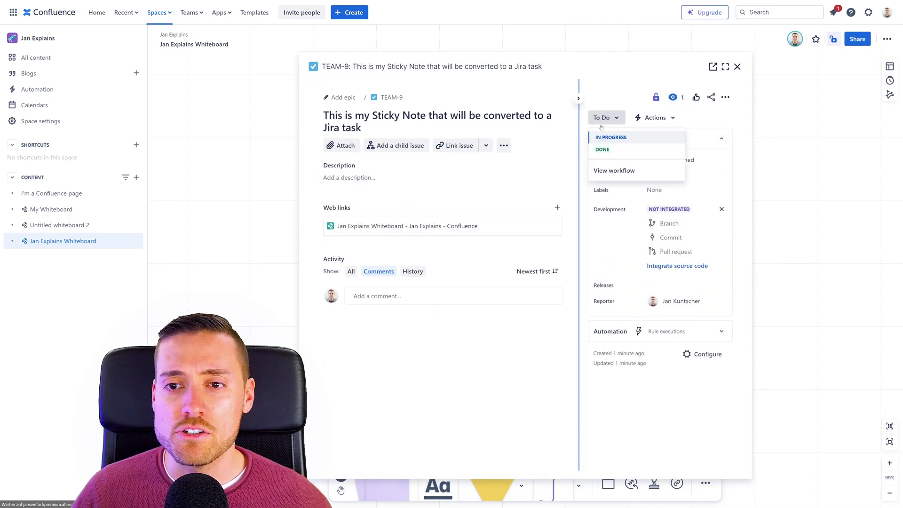
pyautogui.click(616, 90)
pyautogui.click(737, 66)
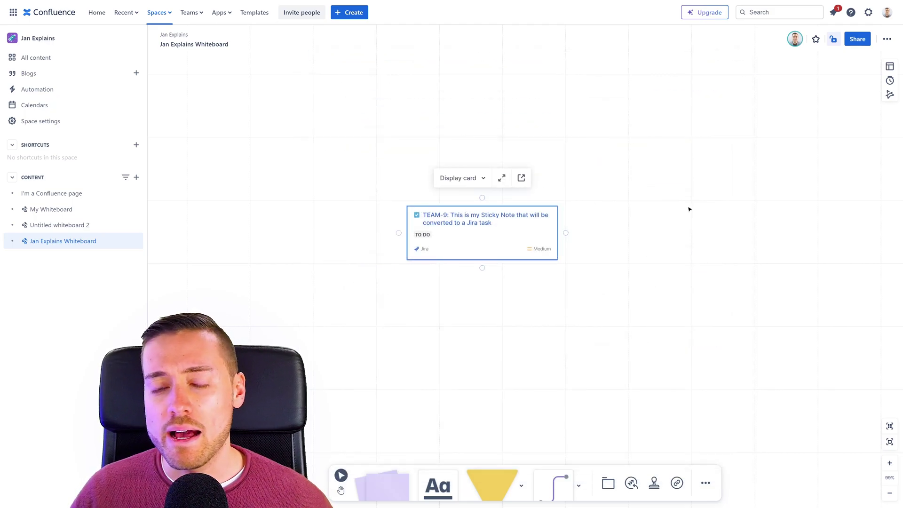
pyautogui.click(689, 209)
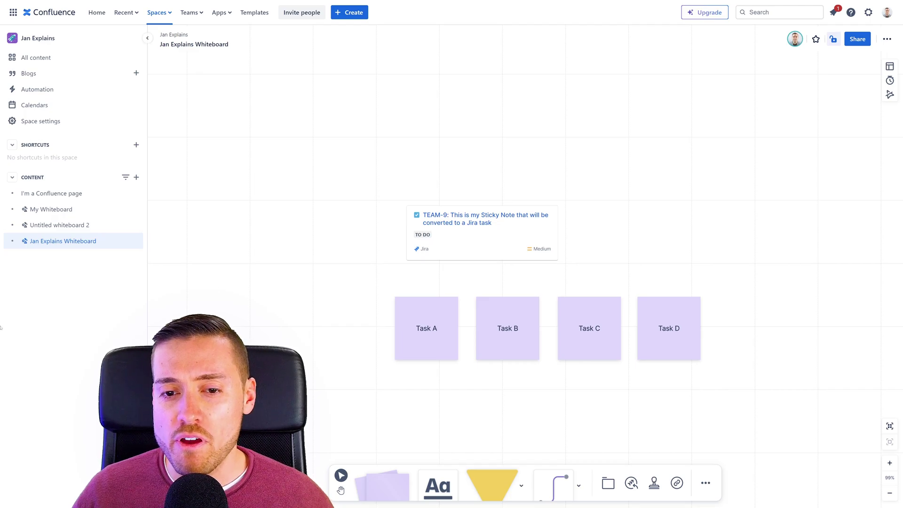
# Step: Convert the Task A–D sticky notes into four Jira issues, TEAM-10 to TEAM-13
pyautogui.moveTo(371, 288); pyautogui.dragTo(709, 373)
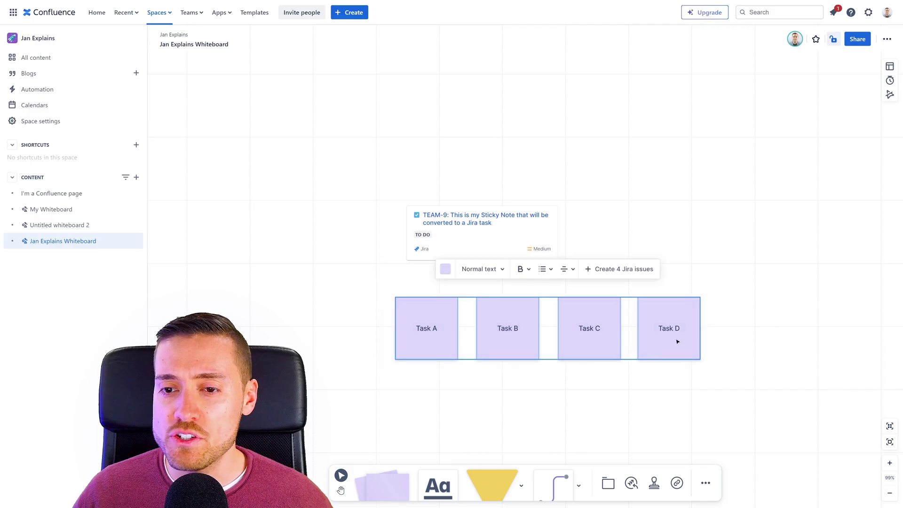
pyautogui.click(639, 276)
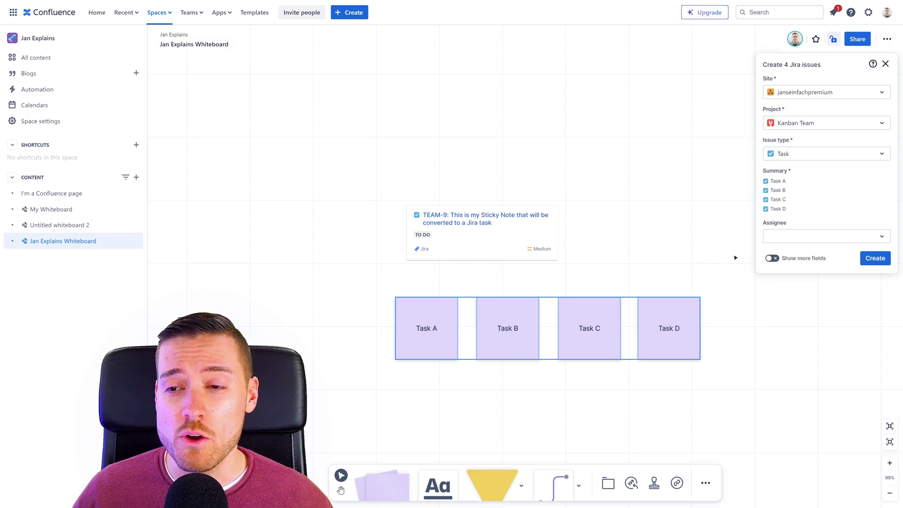
pyautogui.click(870, 259)
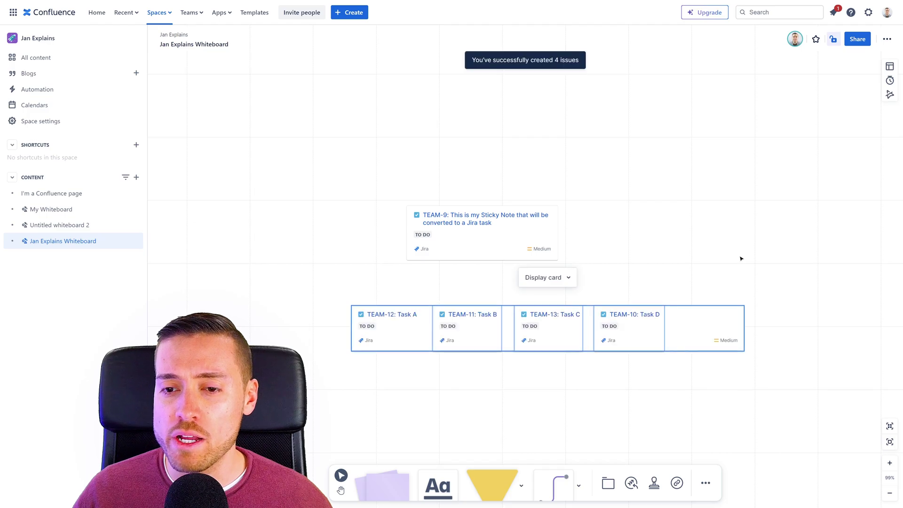
# Step: Spread the new Jira cards and TEAM-9 apart across the whiteboard
pyautogui.click(706, 293)
pyautogui.moveTo(645, 333); pyautogui.dragTo(683, 358)
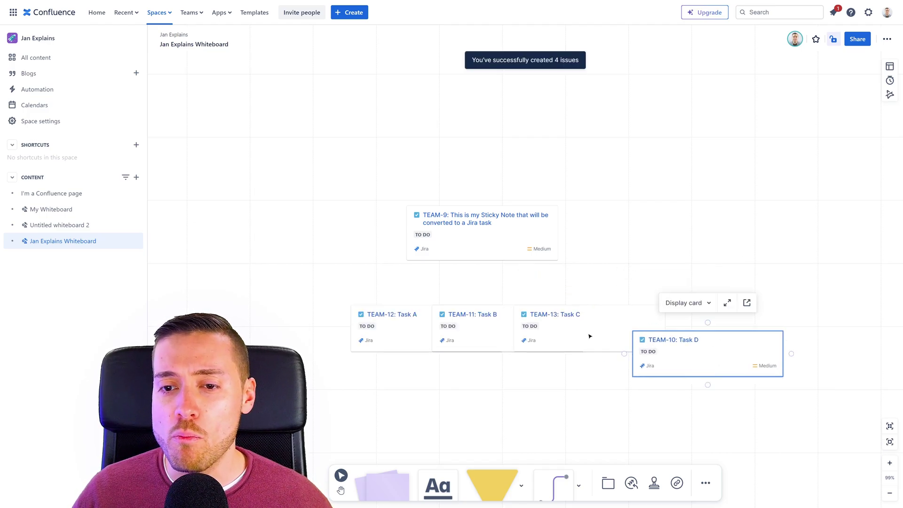
pyautogui.moveTo(591, 333); pyautogui.dragTo(659, 287)
pyautogui.moveTo(516, 246); pyautogui.dragTo(385, 167)
pyautogui.moveTo(468, 324); pyautogui.dragTo(494, 220)
pyautogui.moveTo(438, 314); pyautogui.dragTo(364, 292)
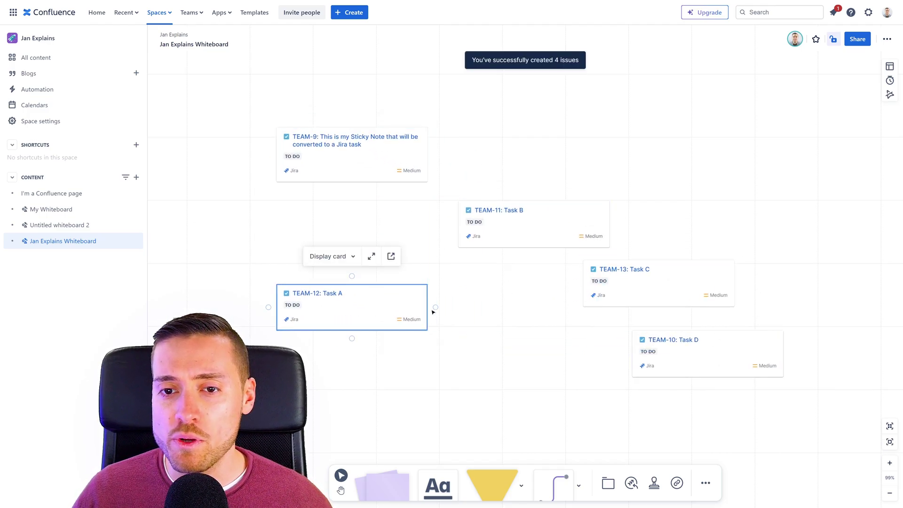
pyautogui.click(654, 483)
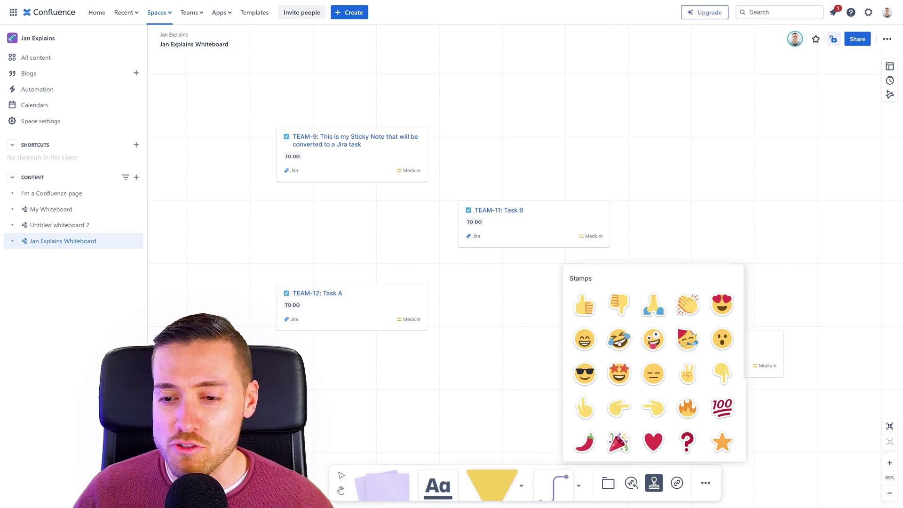
# Step: Stamp a laughing emoji above the cards and party-face emojis, one on TEAM-10
pyautogui.click(619, 339)
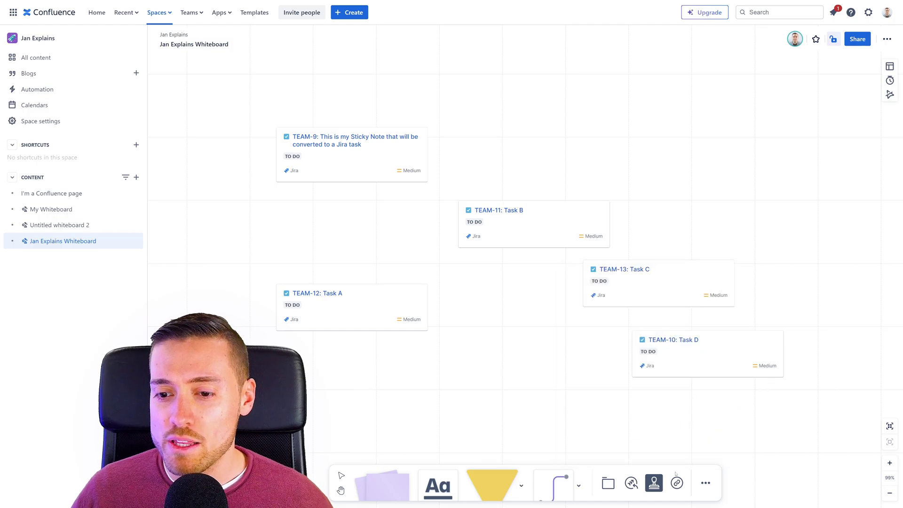
pyautogui.click(654, 483)
pyautogui.click(619, 339)
pyautogui.click(633, 100)
pyautogui.click(654, 394)
pyautogui.click(654, 482)
pyautogui.click(687, 337)
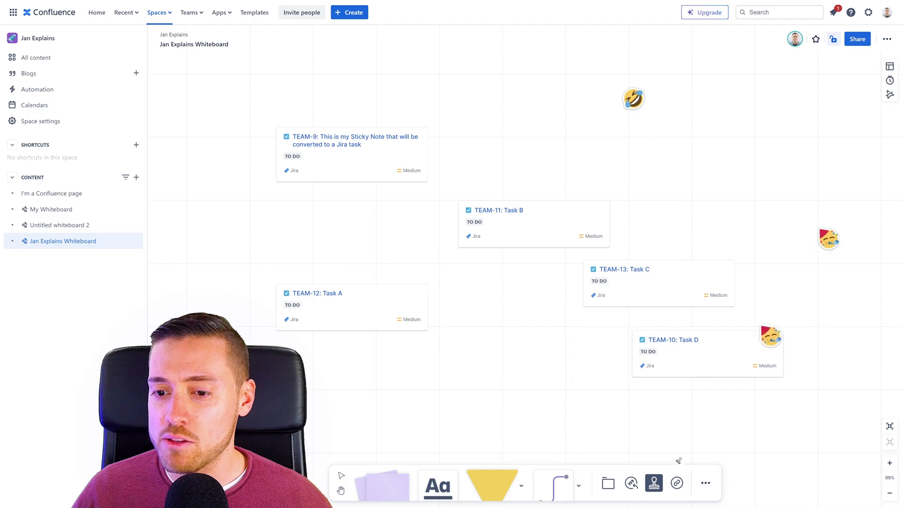
# Step: Place heart-eyes emoji stamps above and left of the Task A card
pyautogui.scroll(-1, 673, 466)
pyautogui.click(654, 483)
pyautogui.click(721, 306)
pyautogui.click(334, 230)
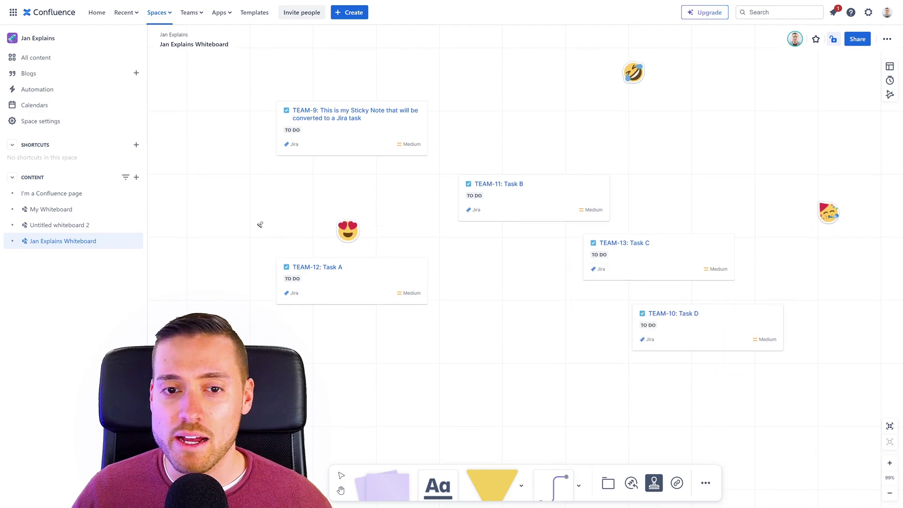
pyautogui.click(257, 224)
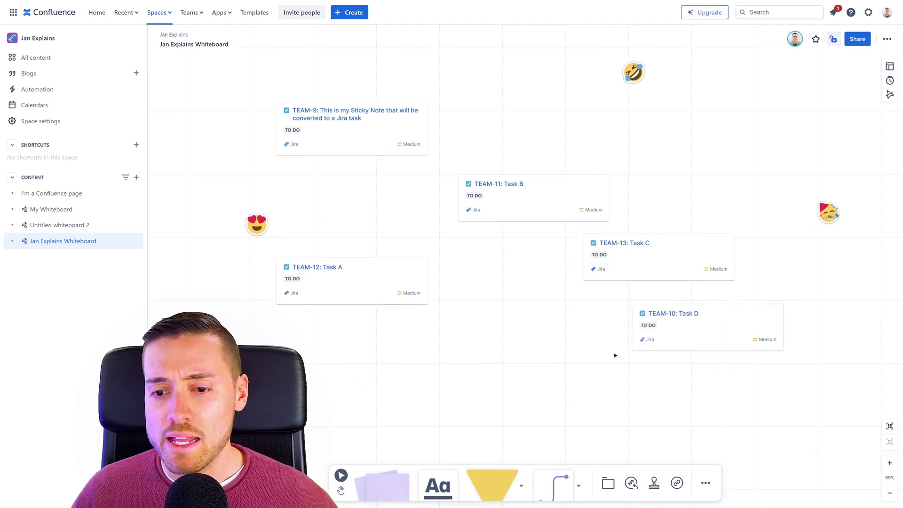
# Step: Move the TEAM-12 Task A card beside TEAM-9
pyautogui.scroll(2, 519, 359)
pyautogui.scroll(-1, 520, 358)
pyautogui.moveTo(392, 310); pyautogui.dragTo(552, 131)
pyautogui.moveTo(405, 146); pyautogui.dragTo(405, 112)
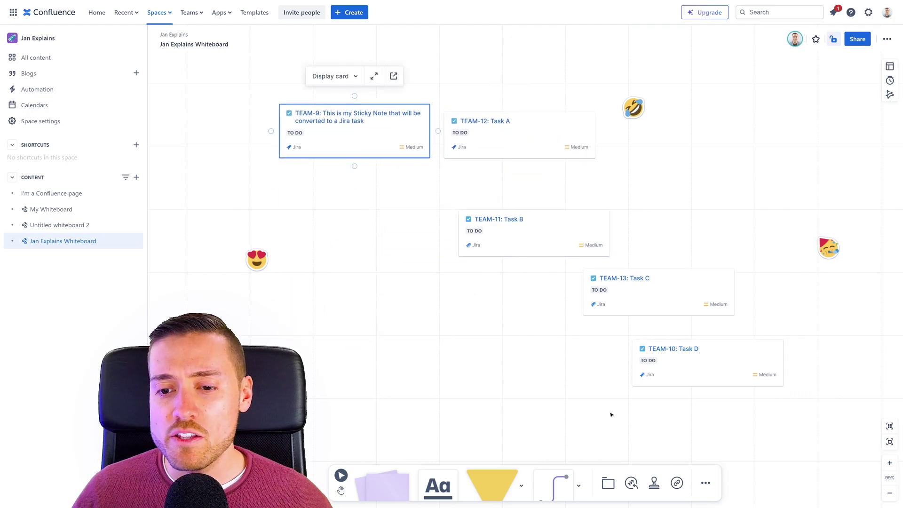
# Step: Add a section below the cards, name it after the team member, and select it
pyautogui.click(608, 489)
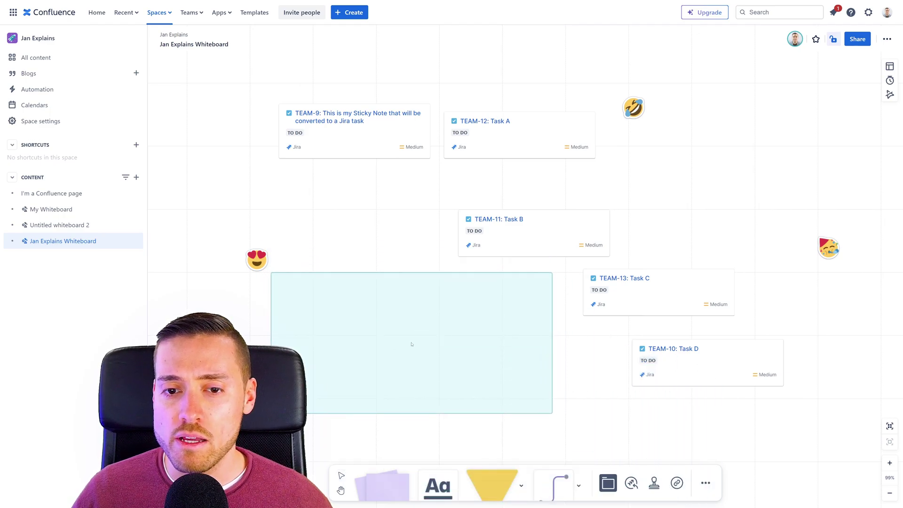
pyautogui.click(411, 344)
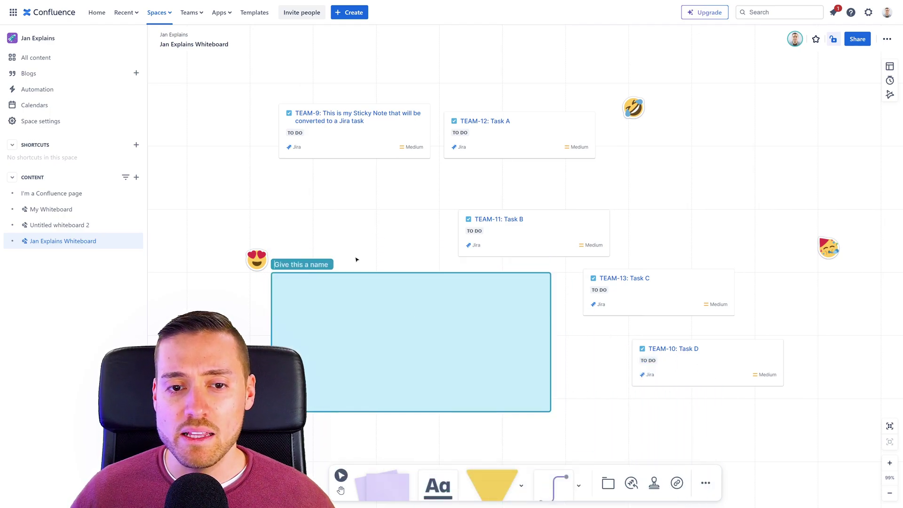
pyautogui.write('Andrew')
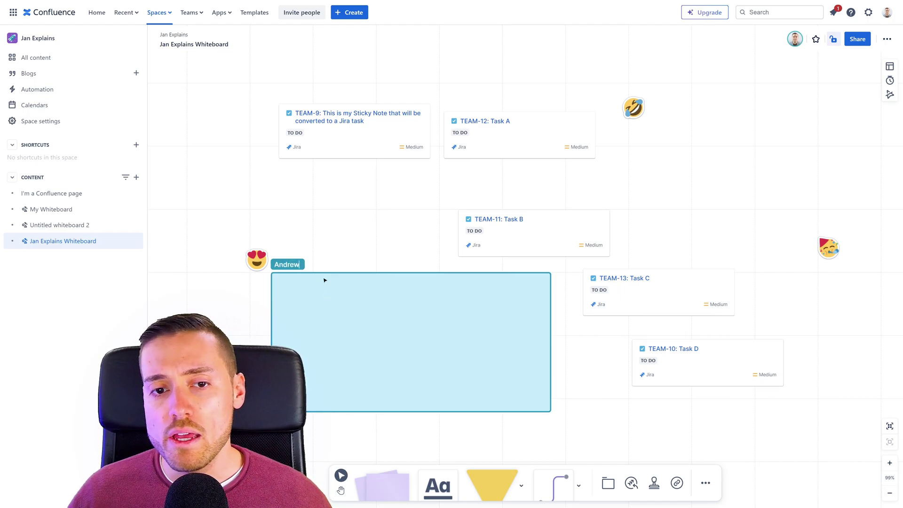
pyautogui.moveTo(337, 237); pyautogui.dragTo(444, 239)
pyautogui.click(445, 249)
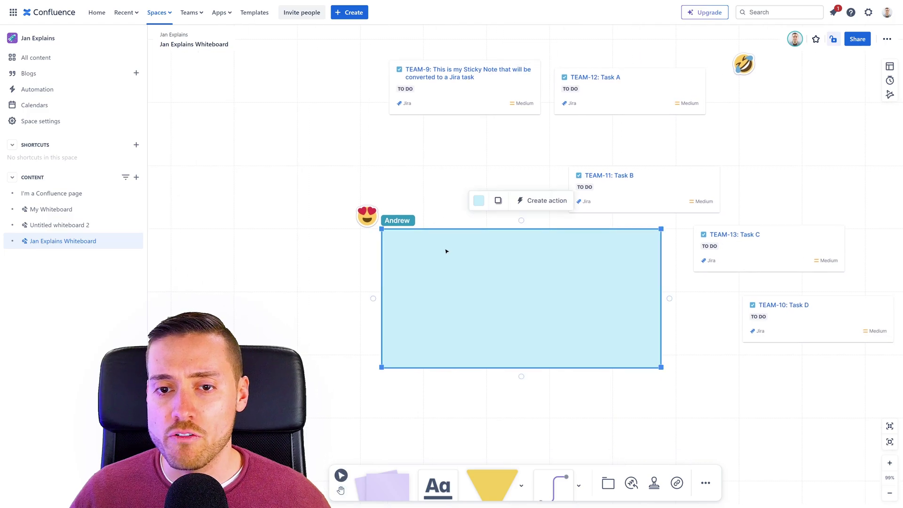
# Step: Give the section a saved action setting the Assignee field on Task issues to the chosen person
pyautogui.click(544, 205)
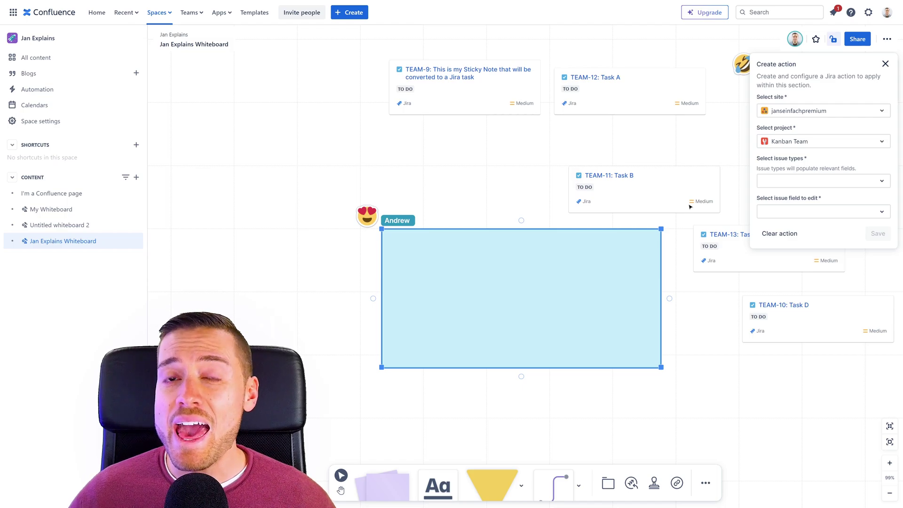
pyautogui.click(841, 187)
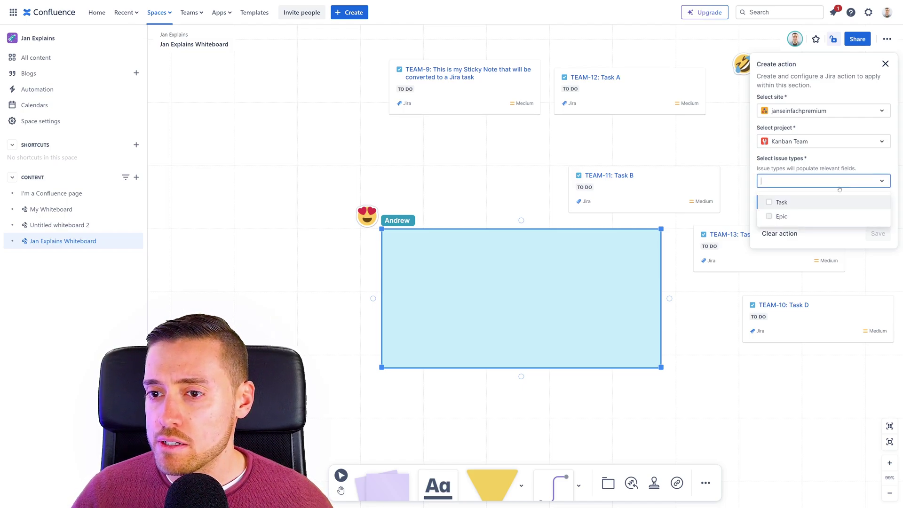
pyautogui.click(781, 202)
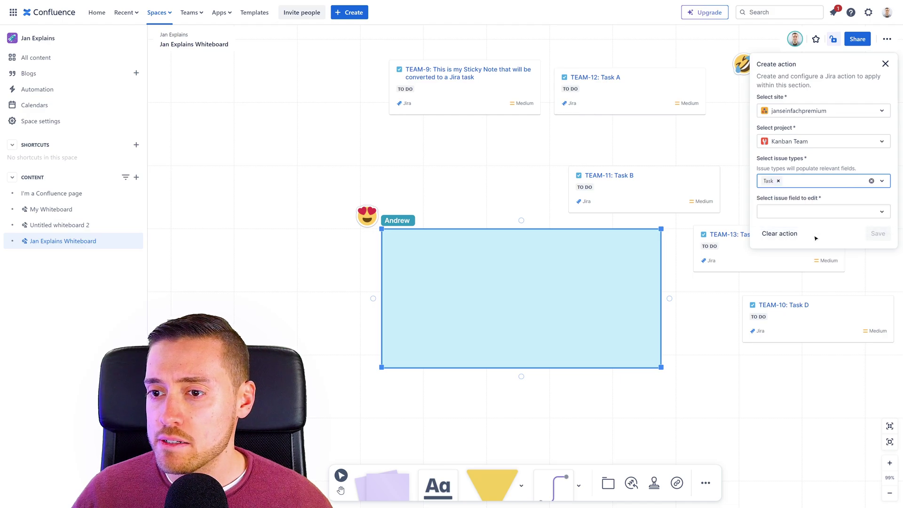
pyautogui.click(802, 211)
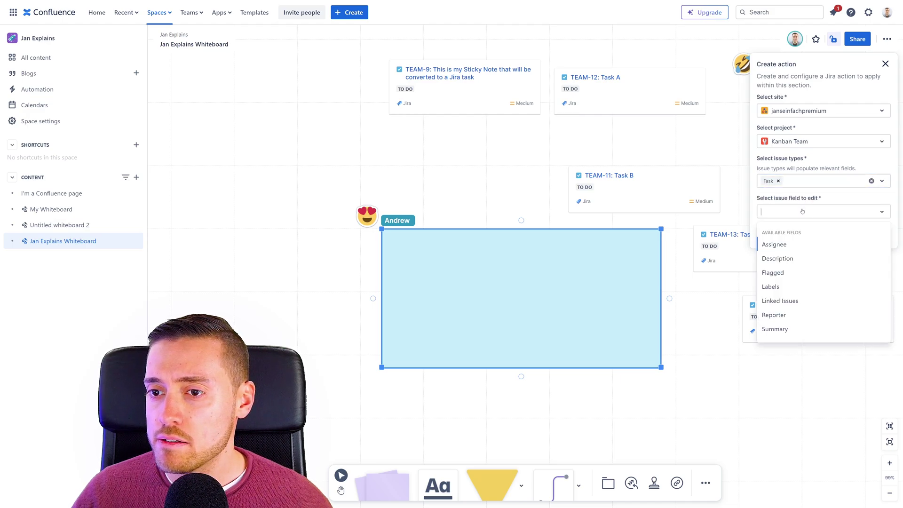
pyautogui.click(781, 244)
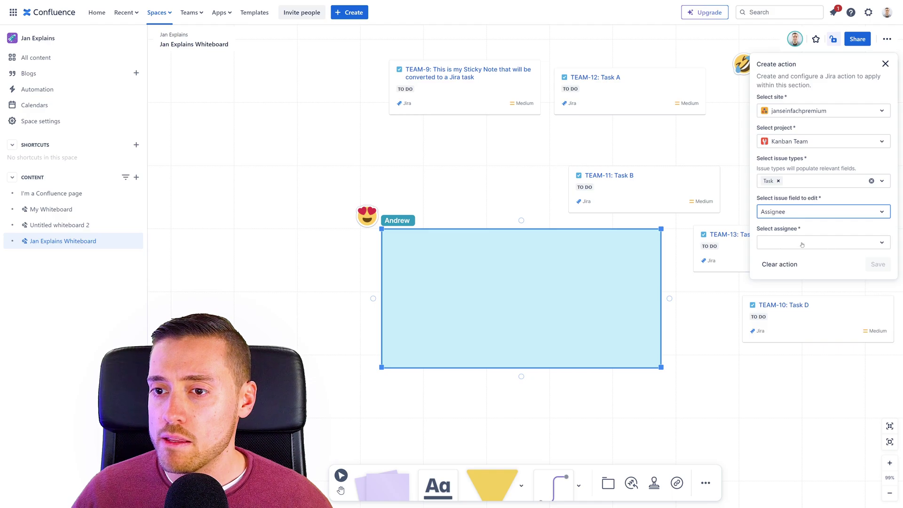
pyautogui.click(801, 243)
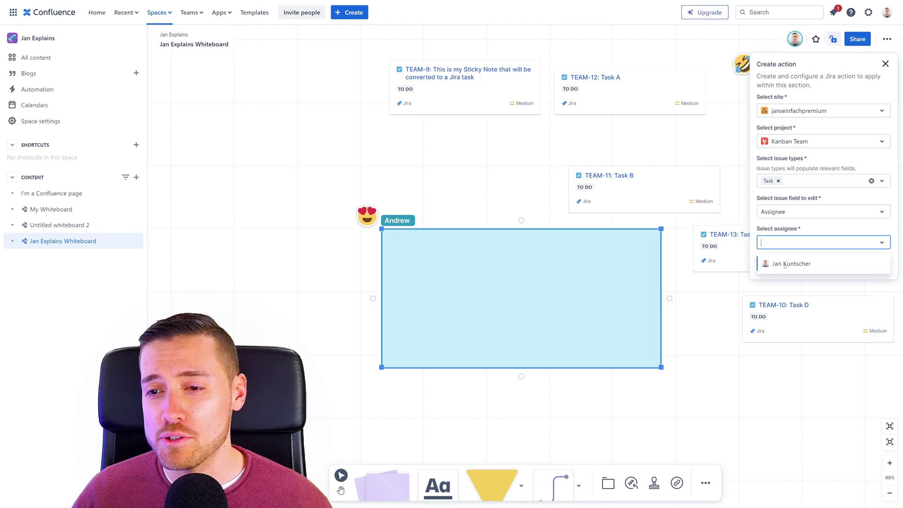
pyautogui.click(784, 264)
pyautogui.click(878, 264)
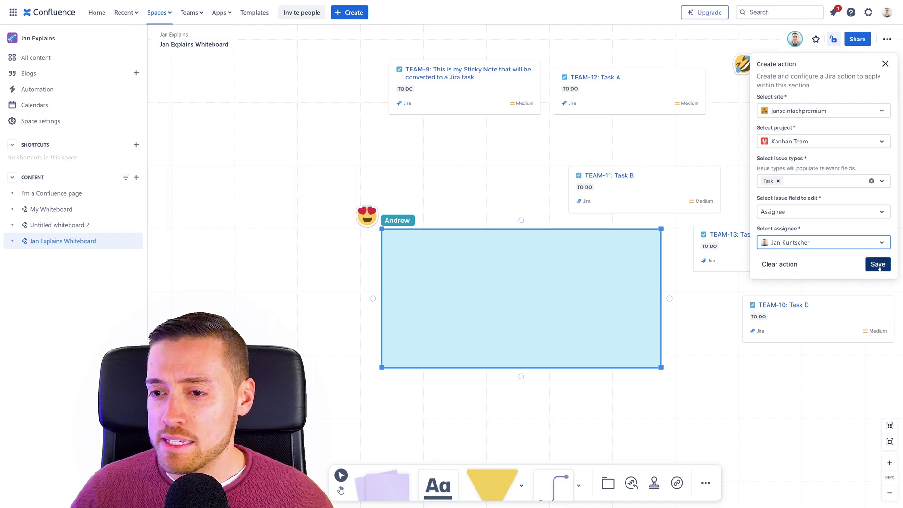
# Step: Pick up the TEAM-11 Task B card to move it toward the section
pyautogui.click(693, 325)
pyautogui.moveTo(694, 325); pyautogui.dragTo(617, 362)
pyautogui.click(572, 225)
pyautogui.moveTo(571, 226); pyautogui.dragTo(685, 203)
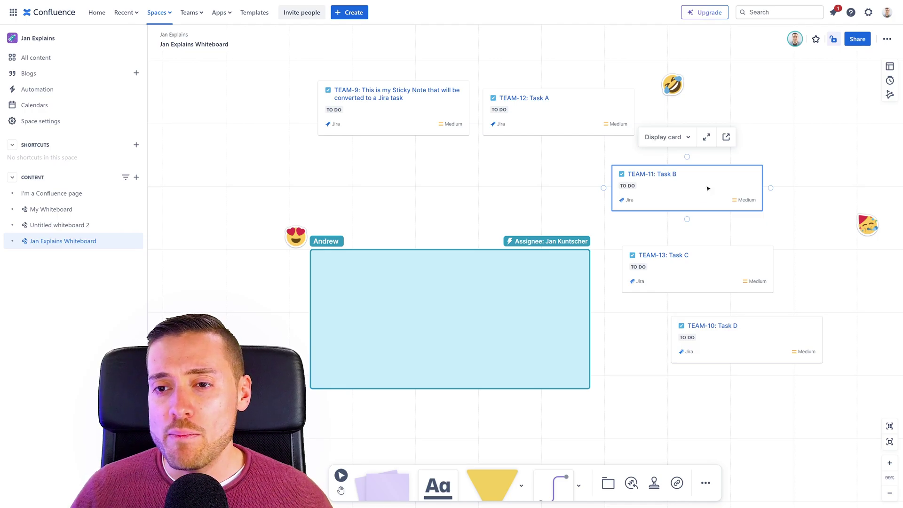
# Step: Drop TEAM-11 Task B and TEAM-13 Task C into the assignee section, stacked vertically
pyautogui.moveTo(704, 189); pyautogui.dragTo(413, 285)
pyautogui.click(517, 210)
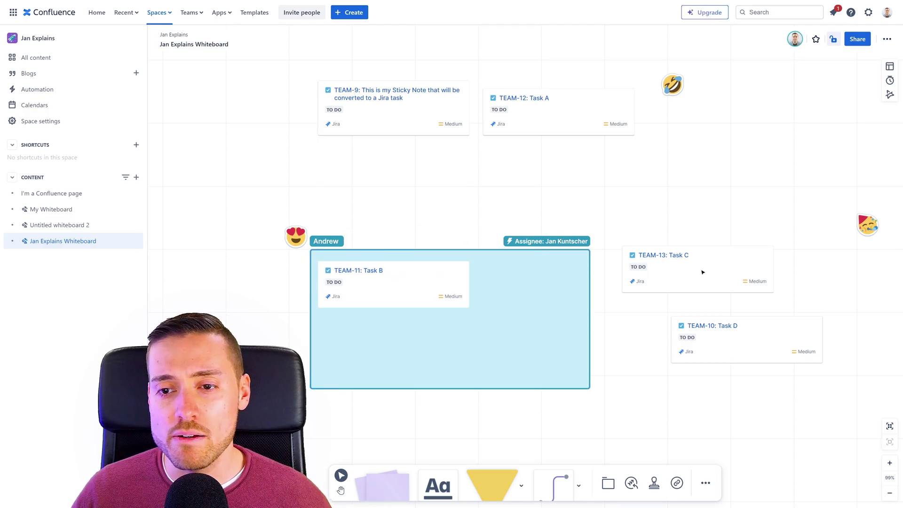
pyautogui.moveTo(703, 272); pyautogui.dragTo(427, 352)
pyautogui.click(483, 228)
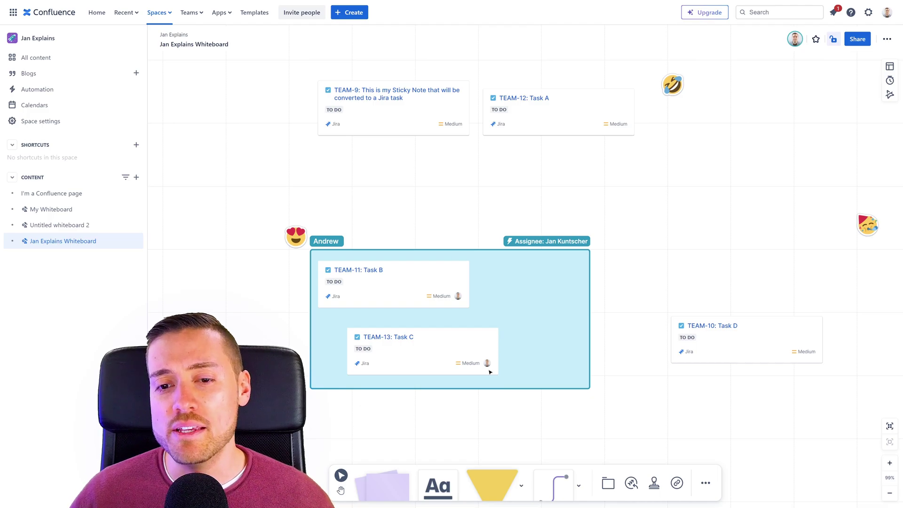
pyautogui.moveTo(479, 342); pyautogui.dragTo(451, 340)
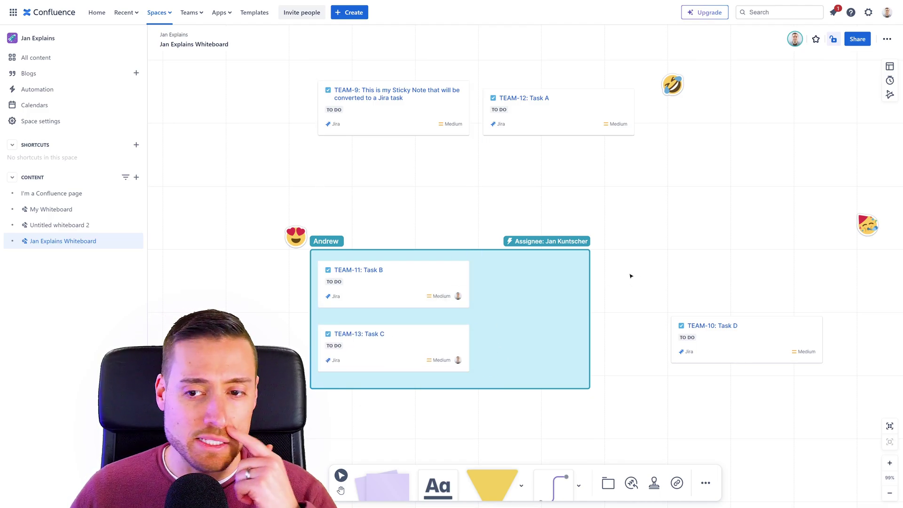
pyautogui.press('h')
pyautogui.moveTo(630, 274); pyautogui.dragTo(447, 313)
# Step: Place a new section and start a Jira action for it editing the Labels field
pyautogui.press('f')
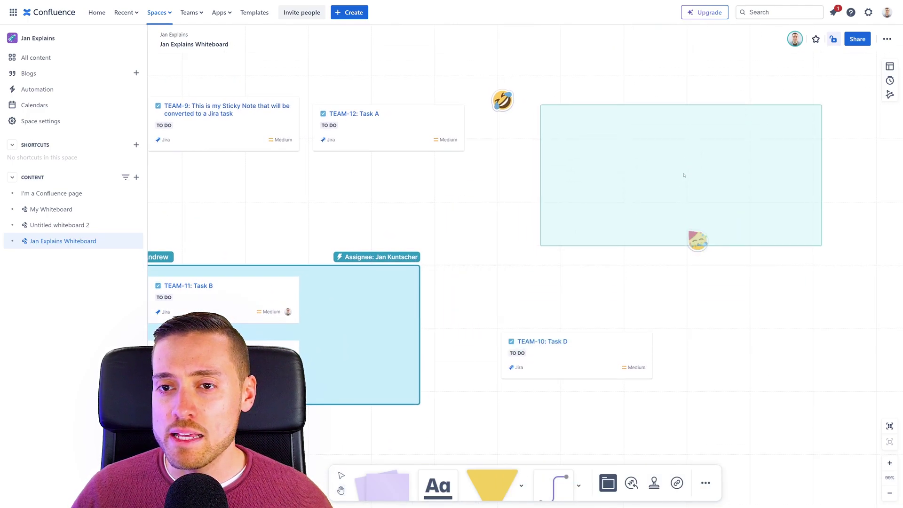
pyautogui.click(696, 144)
pyautogui.click(627, 179)
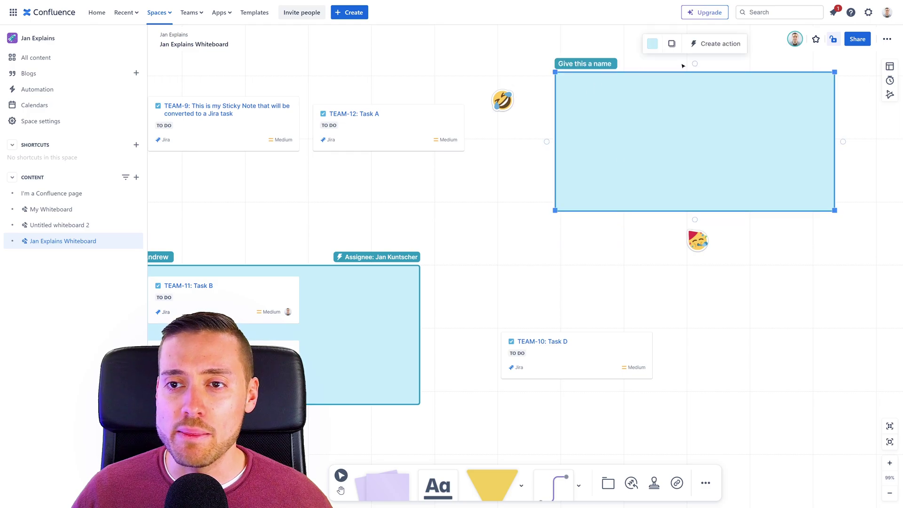
pyautogui.click(715, 44)
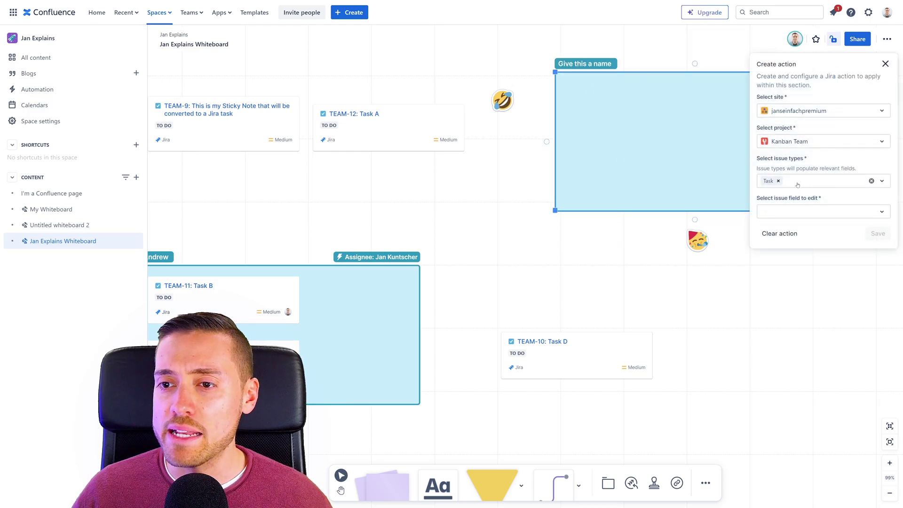
pyautogui.click(799, 212)
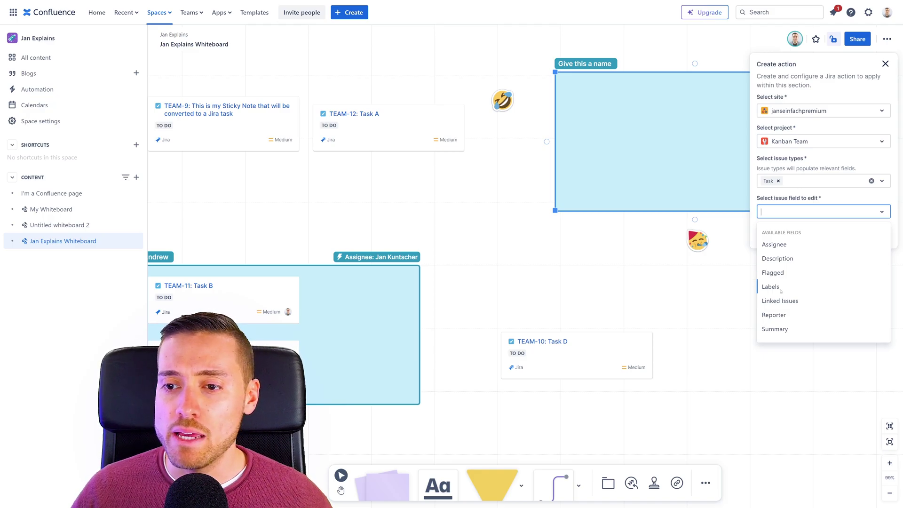
pyautogui.click(780, 290)
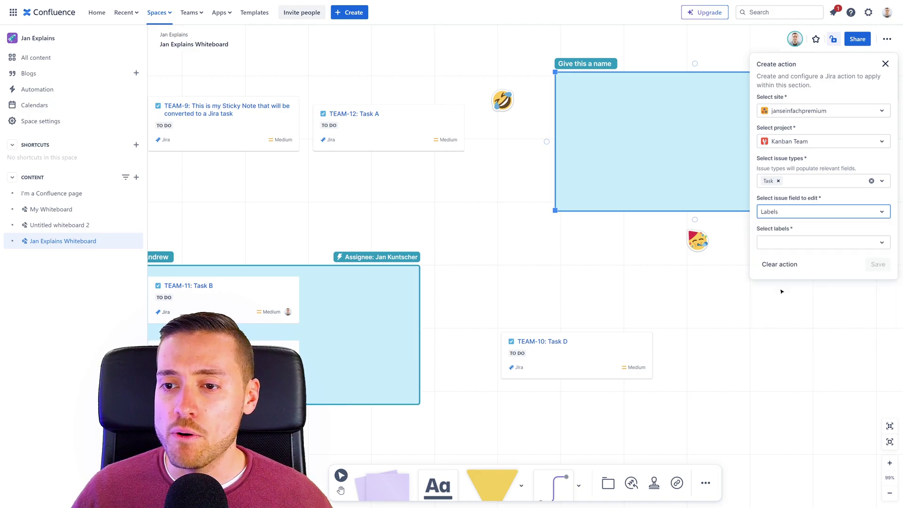
# Step: Add the labels marketing and batman to the action and save it
pyautogui.click(793, 243)
pyautogui.write('marketing')
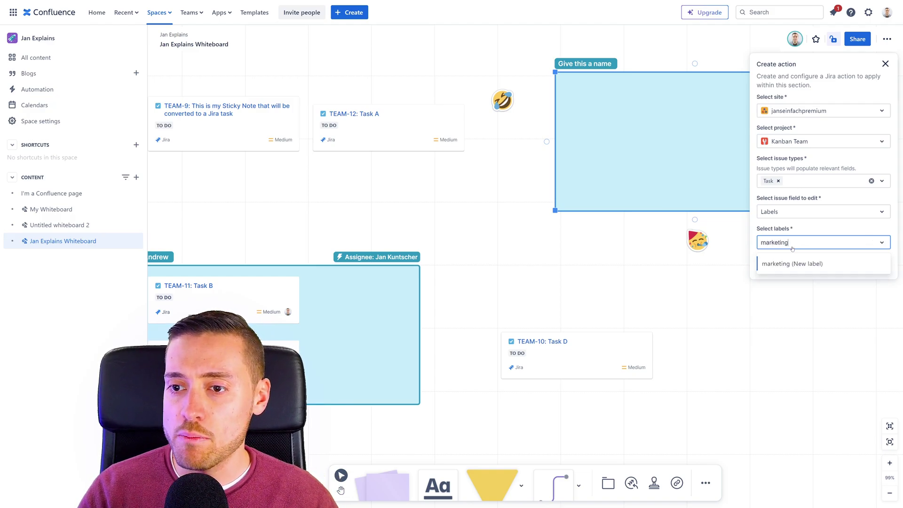
pyautogui.press('Return')
pyautogui.write('batman')
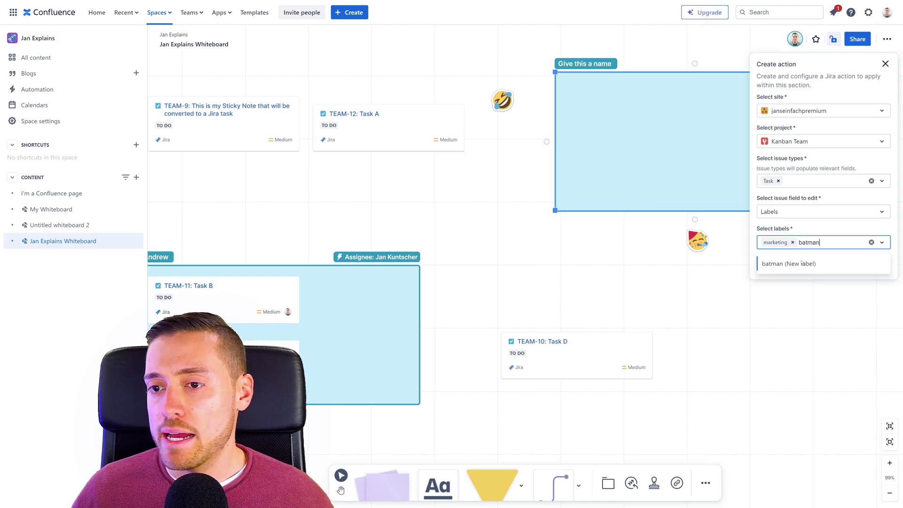
pyautogui.press('Return')
pyautogui.click(877, 264)
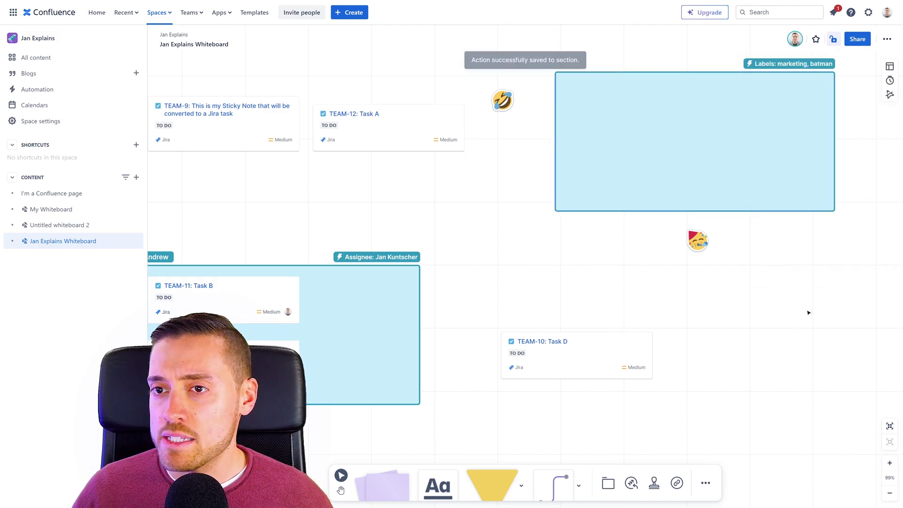
pyautogui.scroll(1, 806, 312)
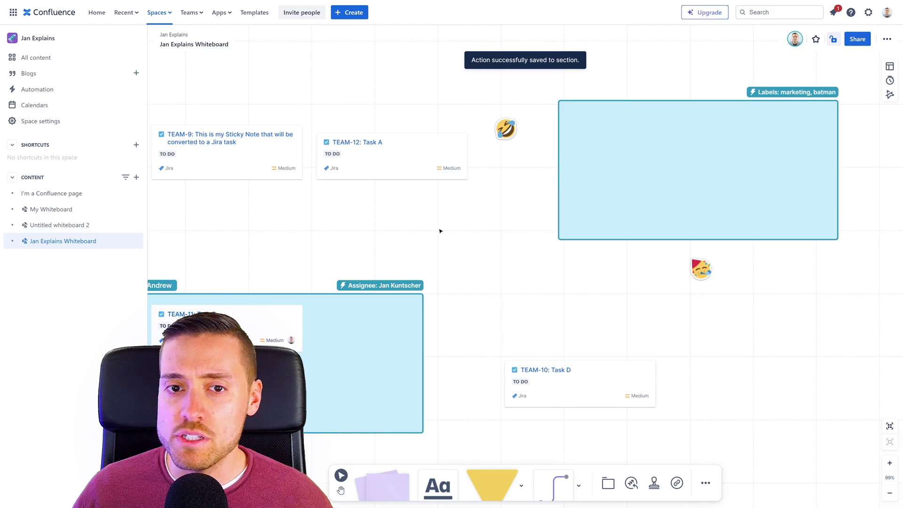
# Step: Drag the TEAM-12 Task A card into the marketing, batman labels section
pyautogui.moveTo(407, 161); pyautogui.dragTo(697, 151)
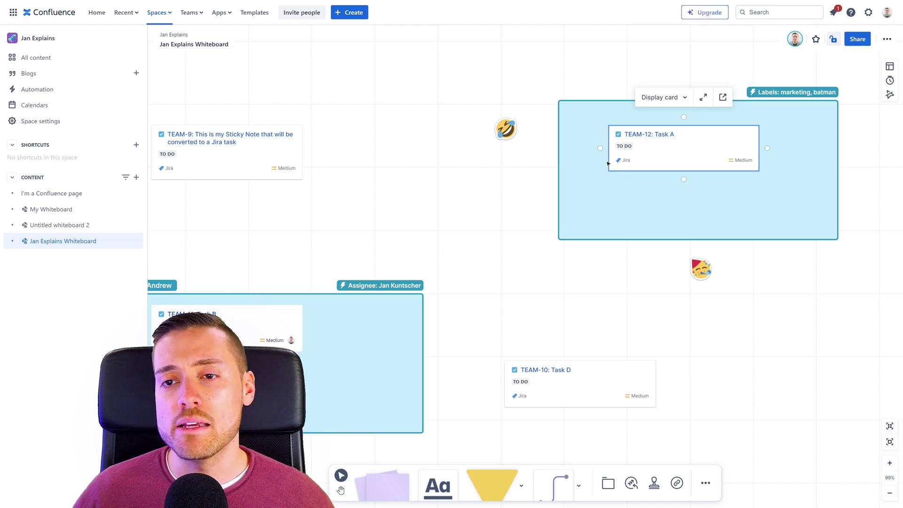
pyautogui.click(484, 201)
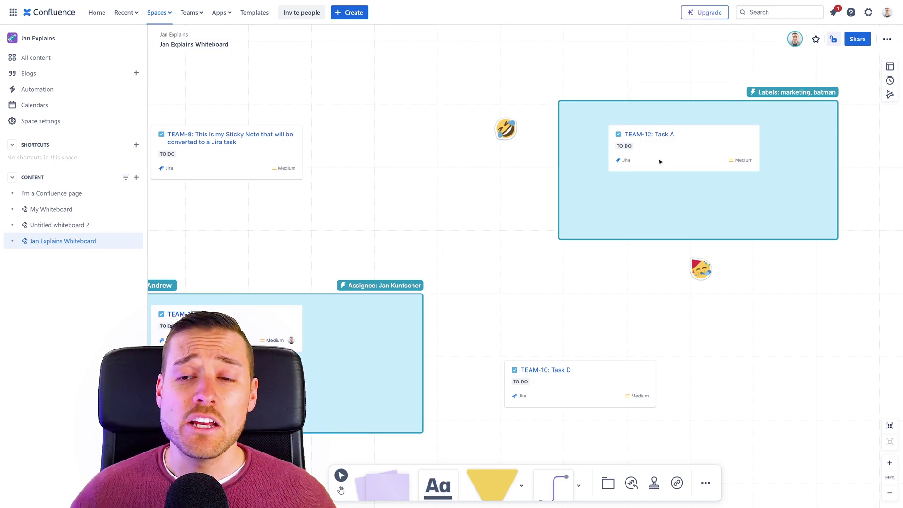
pyautogui.hscroll(-4, 558, 175)
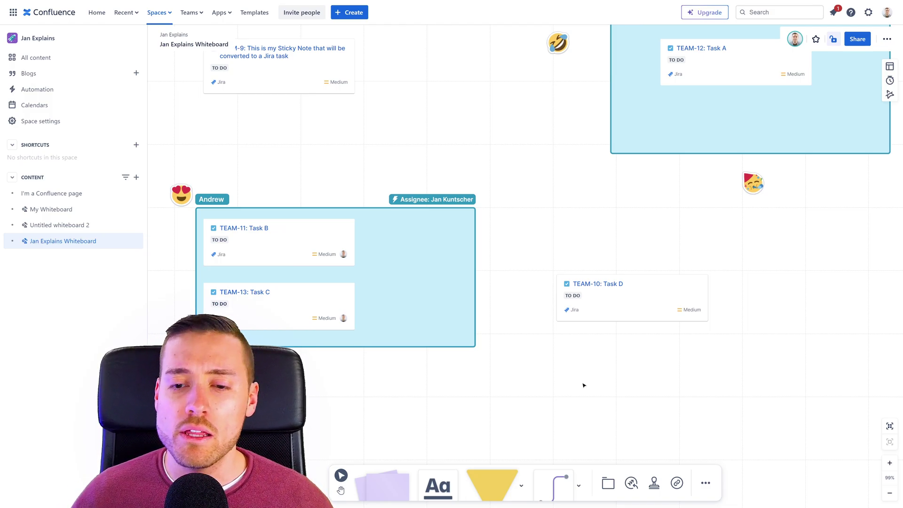
# Step: Import all seven Kanban Team issues, TEAM-1 through TEAM-7, as cards onto the whiteboard
pyautogui.click(631, 482)
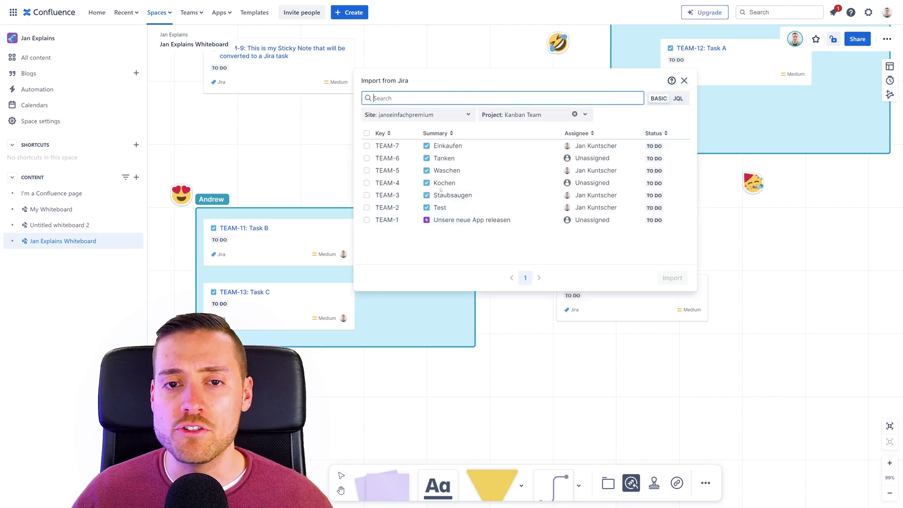
pyautogui.click(367, 134)
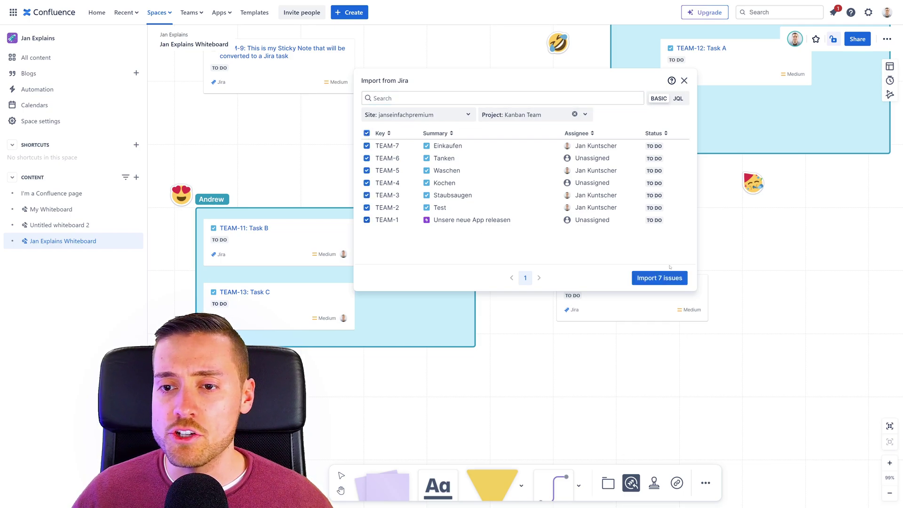
pyautogui.click(660, 277)
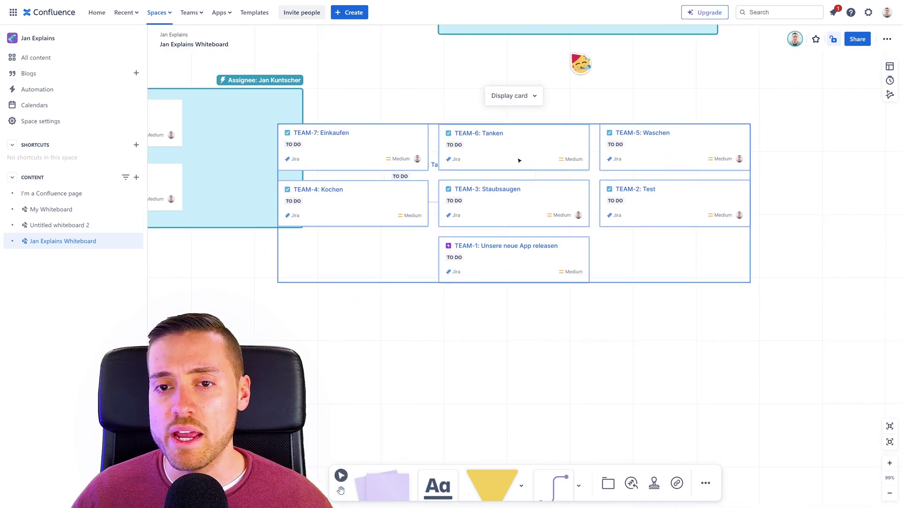